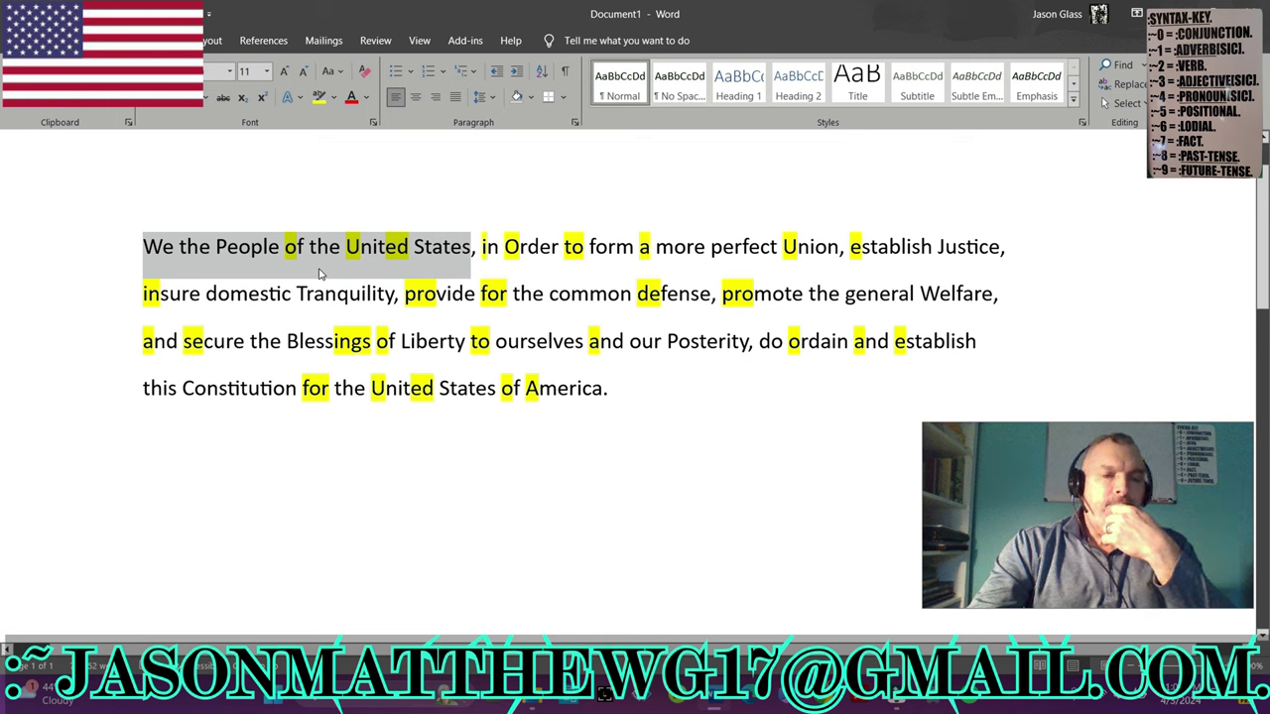
pyautogui.click(466, 256)
pyautogui.doubleClick(472, 247)
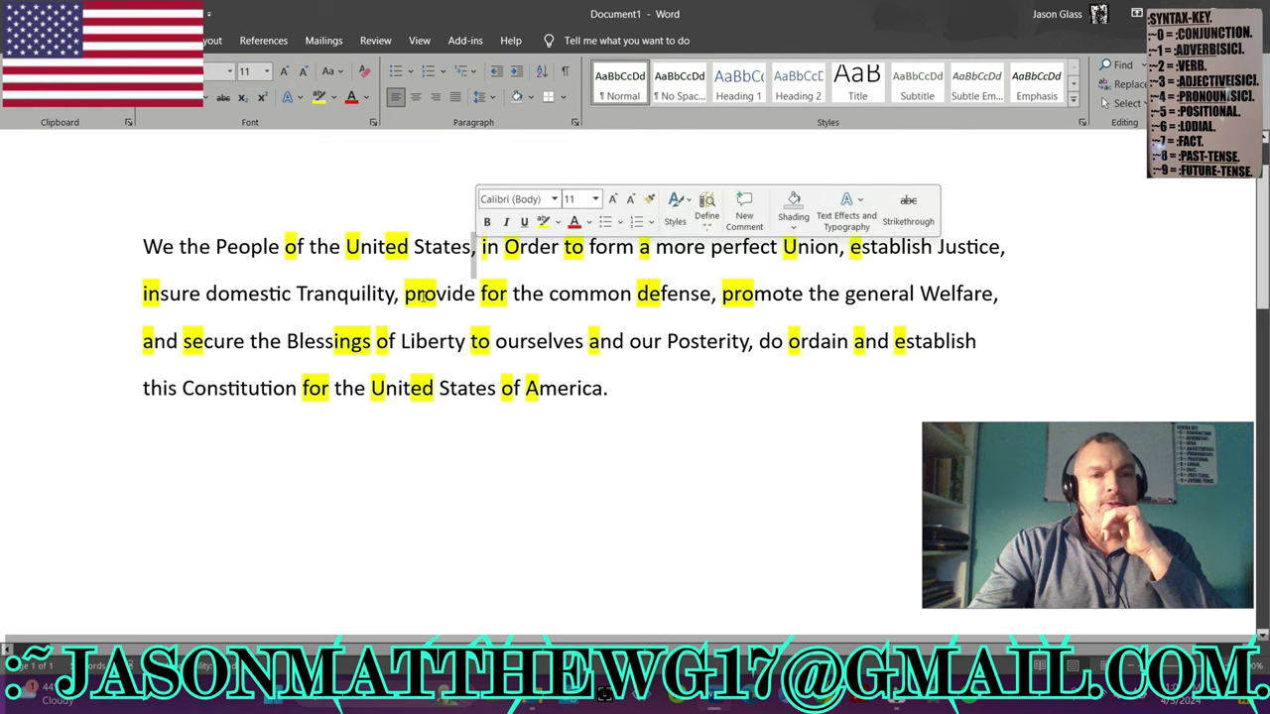
pyautogui.click(409, 254)
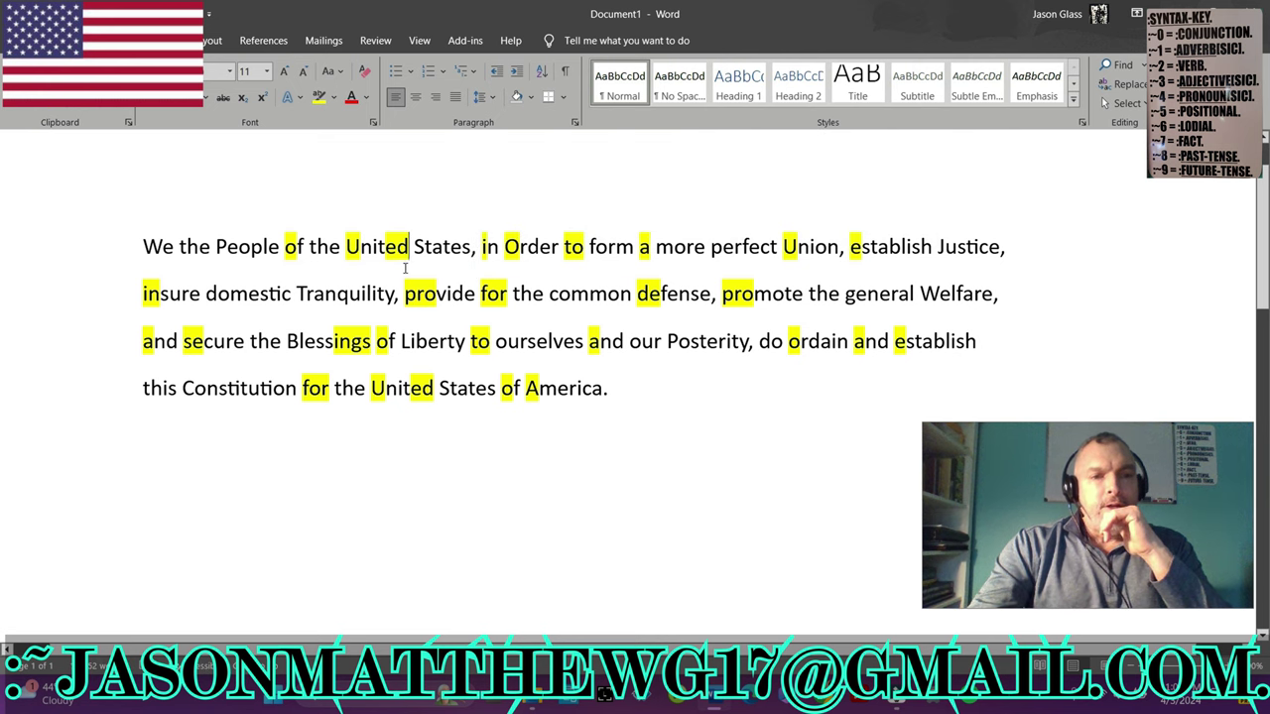
pyautogui.click(146, 246)
pyautogui.moveTo(250, 242); pyautogui.dragTo(470, 248)
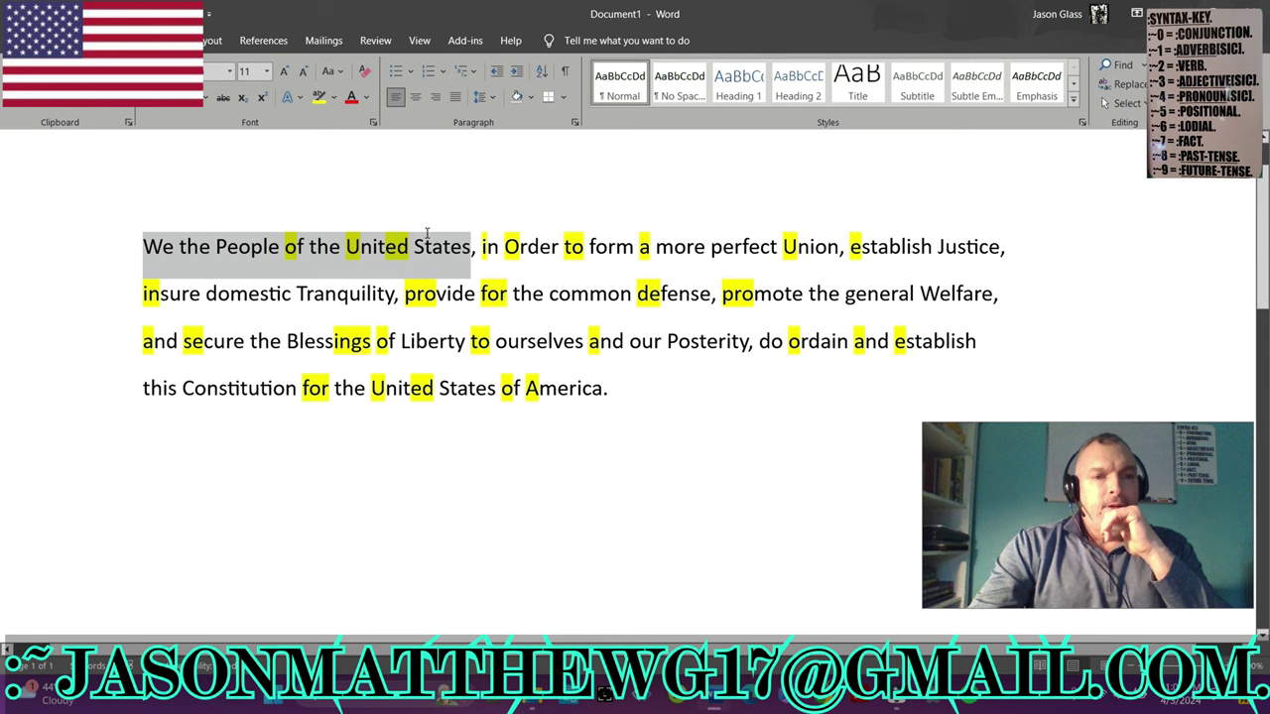
pyautogui.click(387, 382)
pyautogui.moveTo(143, 246); pyautogui.dragTo(175, 246)
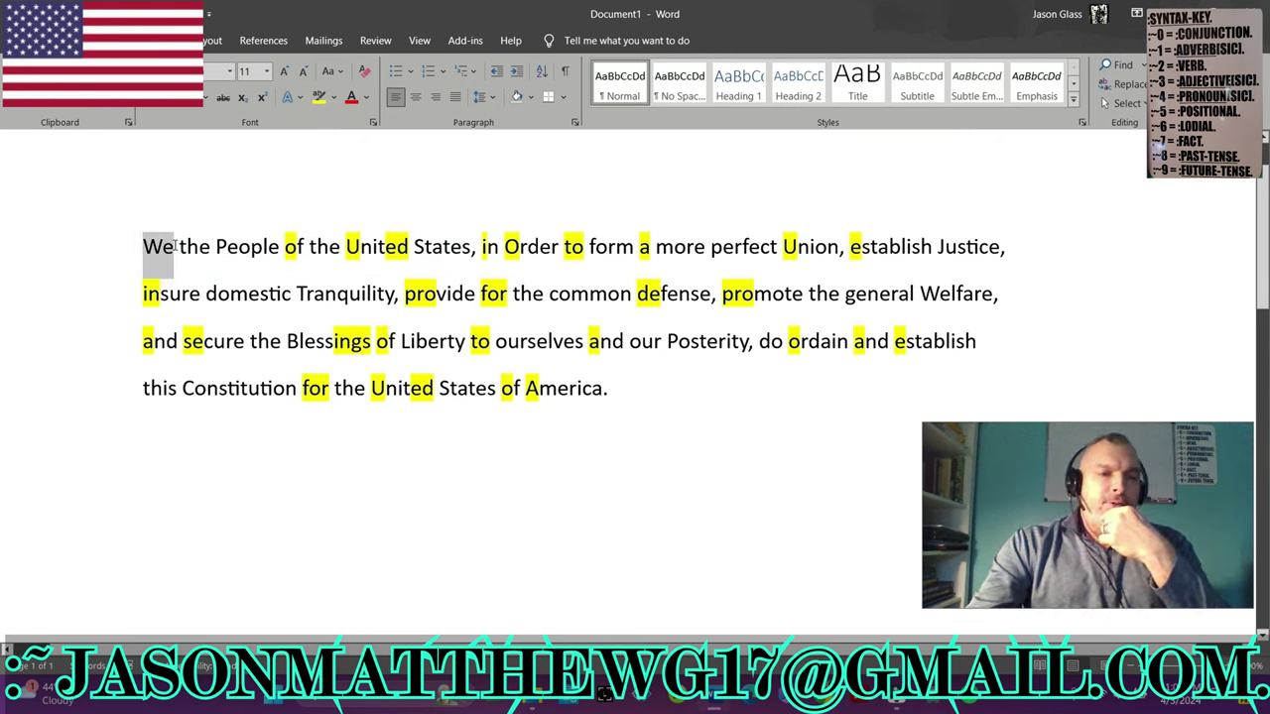
pyautogui.moveTo(174, 246); pyautogui.dragTo(430, 246)
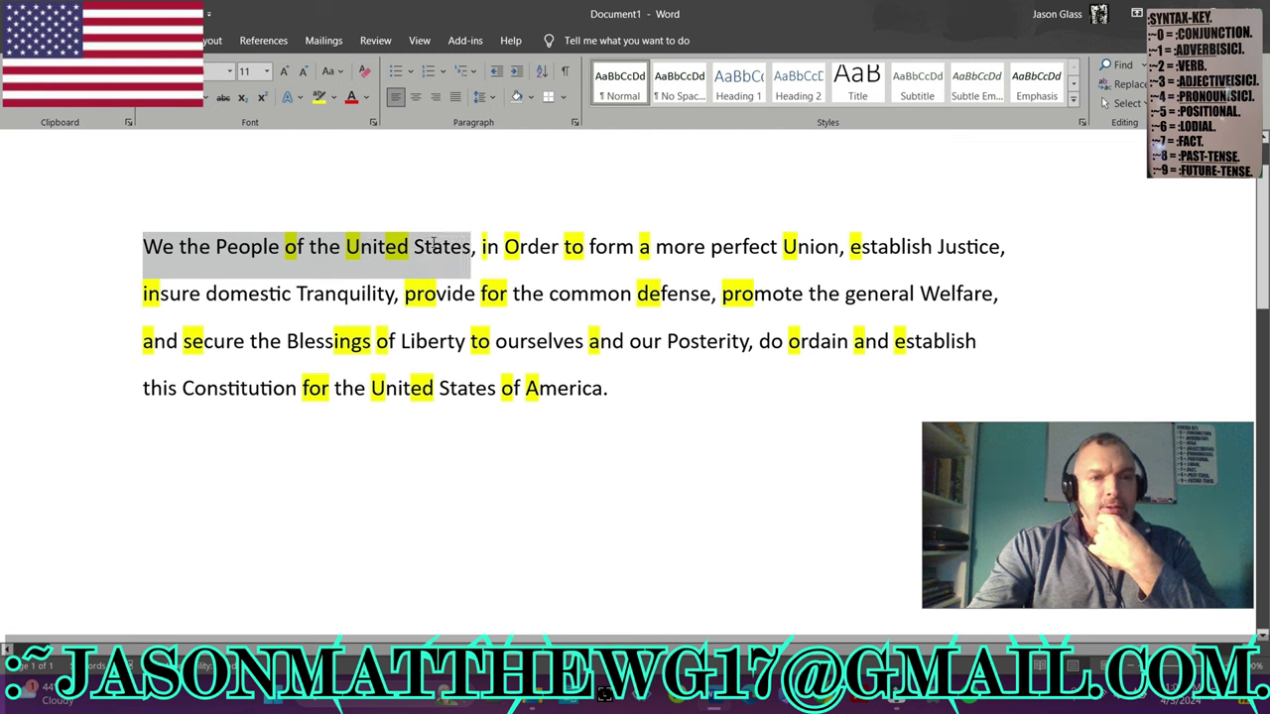
pyautogui.click(433, 250)
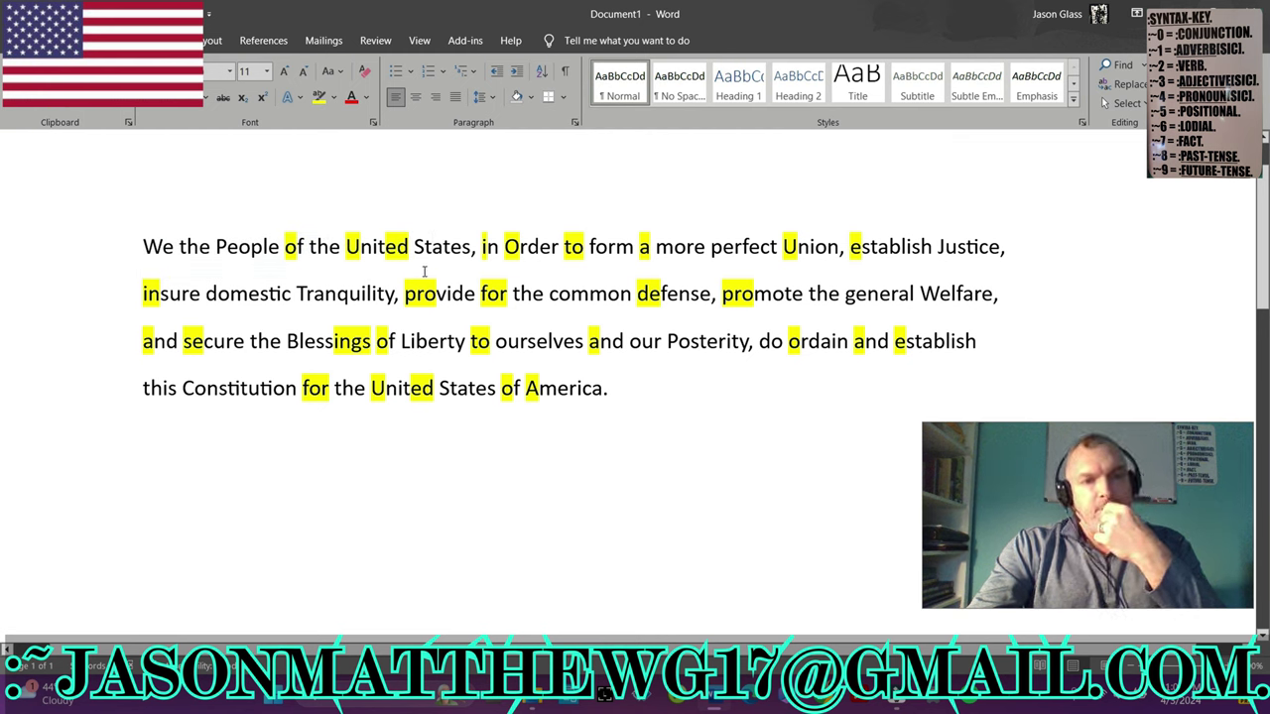
pyautogui.moveTo(144, 246); pyautogui.dragTo(280, 246)
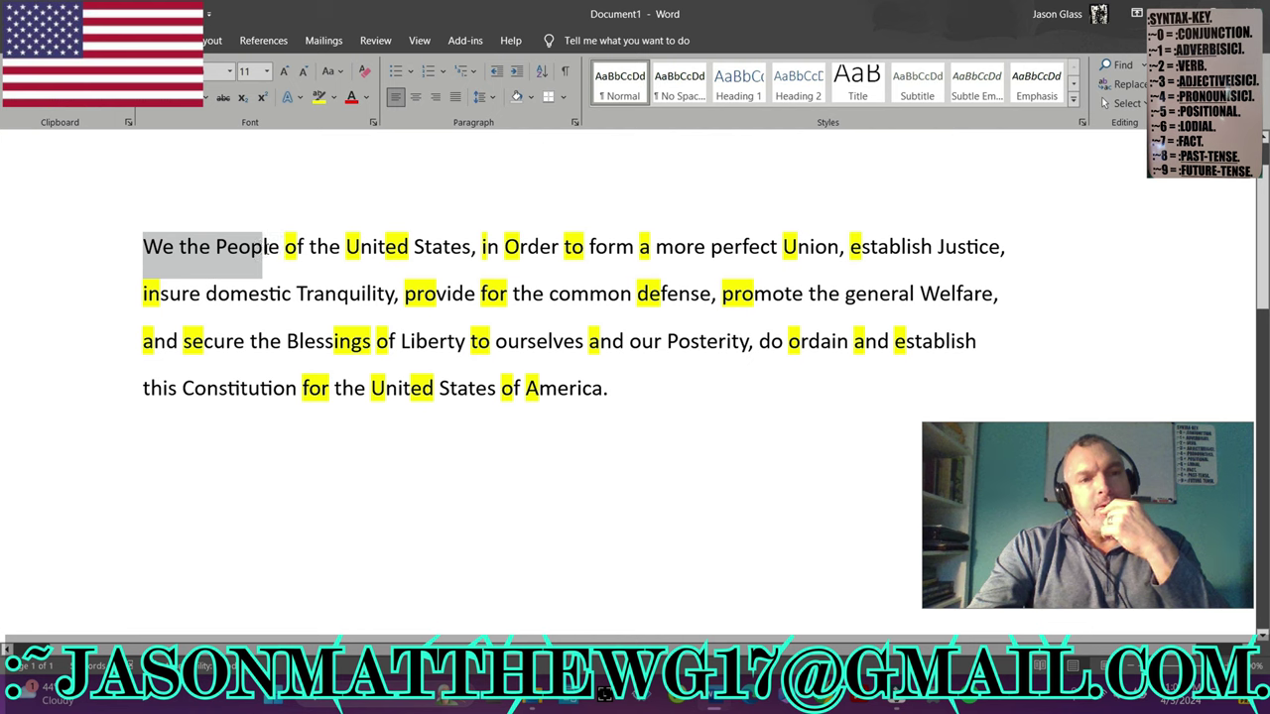
pyautogui.moveTo(281, 246); pyautogui.dragTo(472, 246)
pyautogui.click(450, 246)
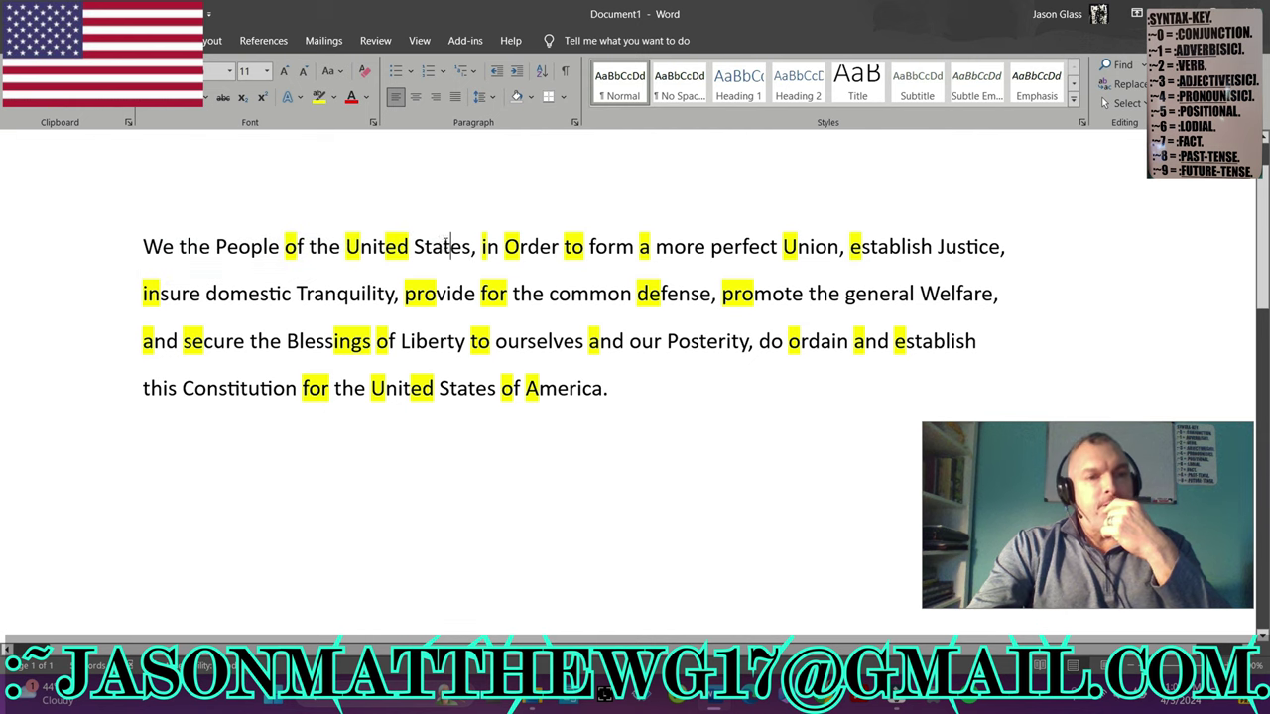
pyautogui.click(174, 247)
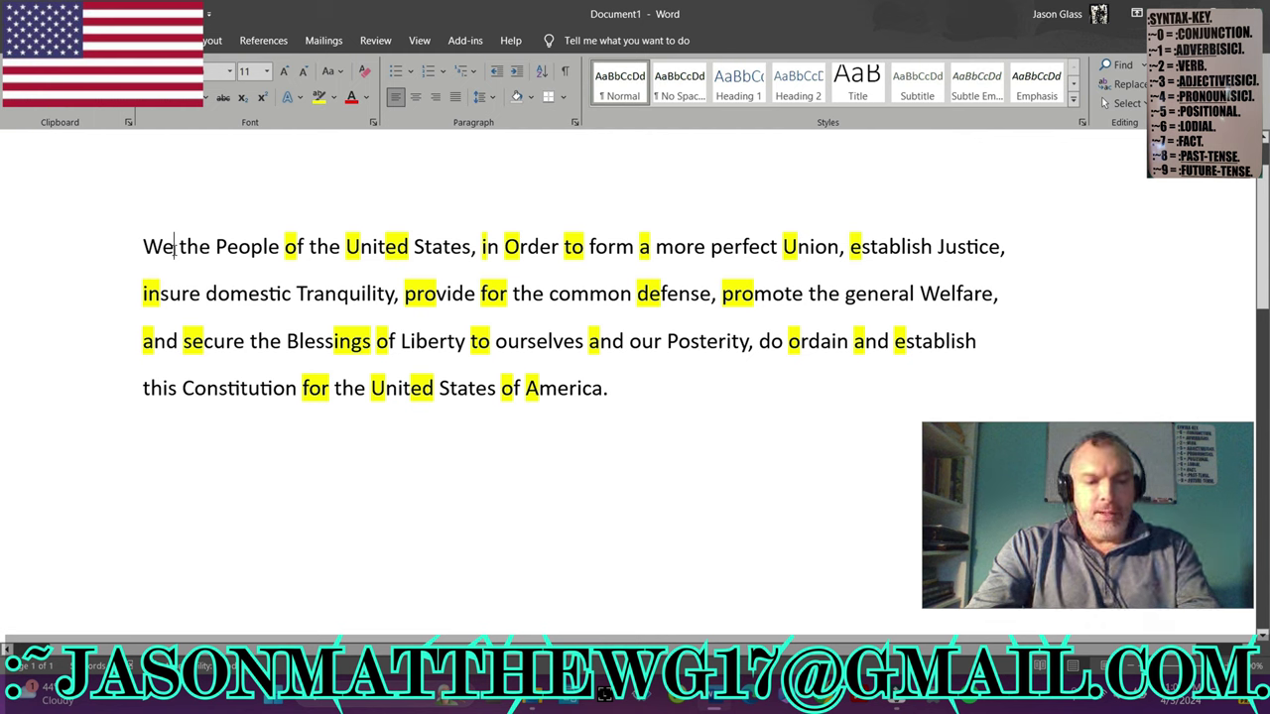
# Tag the first words with their syntax-key digits: We4 the1 People3 of4
pyautogui.write('4')
pyautogui.click(225, 248)
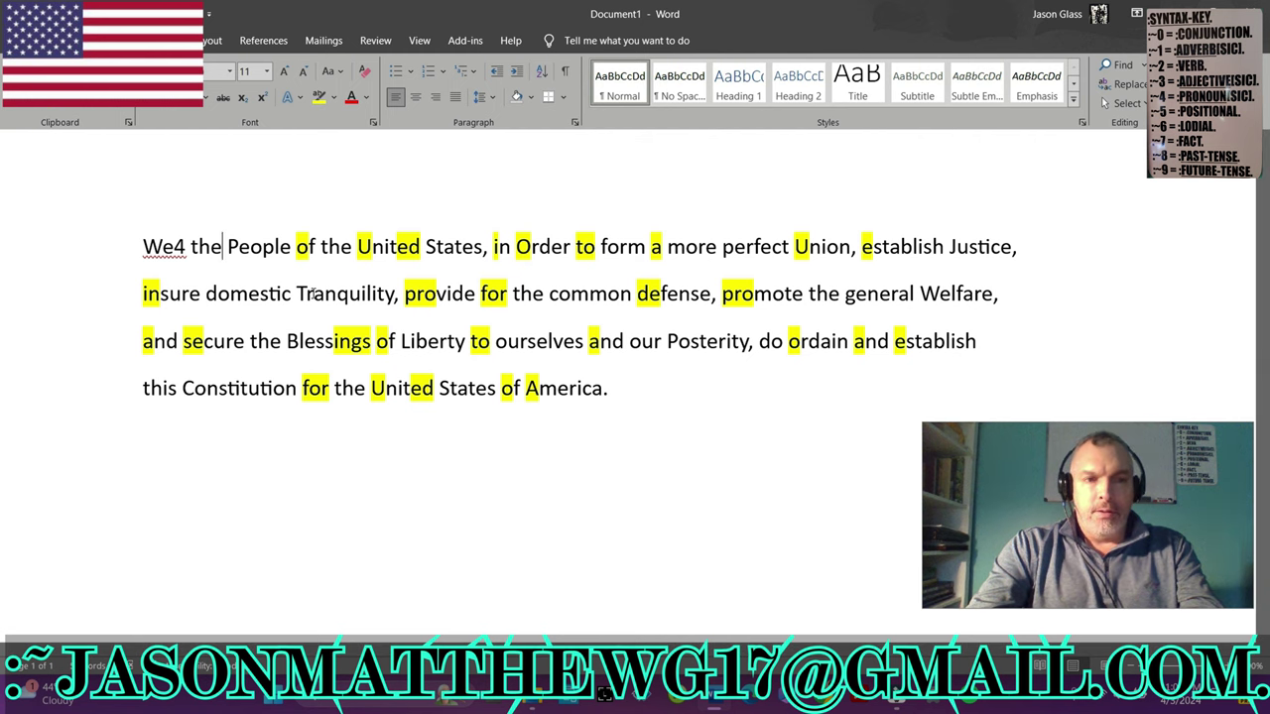
pyautogui.write('1')
pyautogui.press('Right')
pyautogui.press('Right')
pyautogui.press('Right')
pyautogui.press('Right')
pyautogui.press('Right')
pyautogui.press('Right')
pyautogui.press('Right')
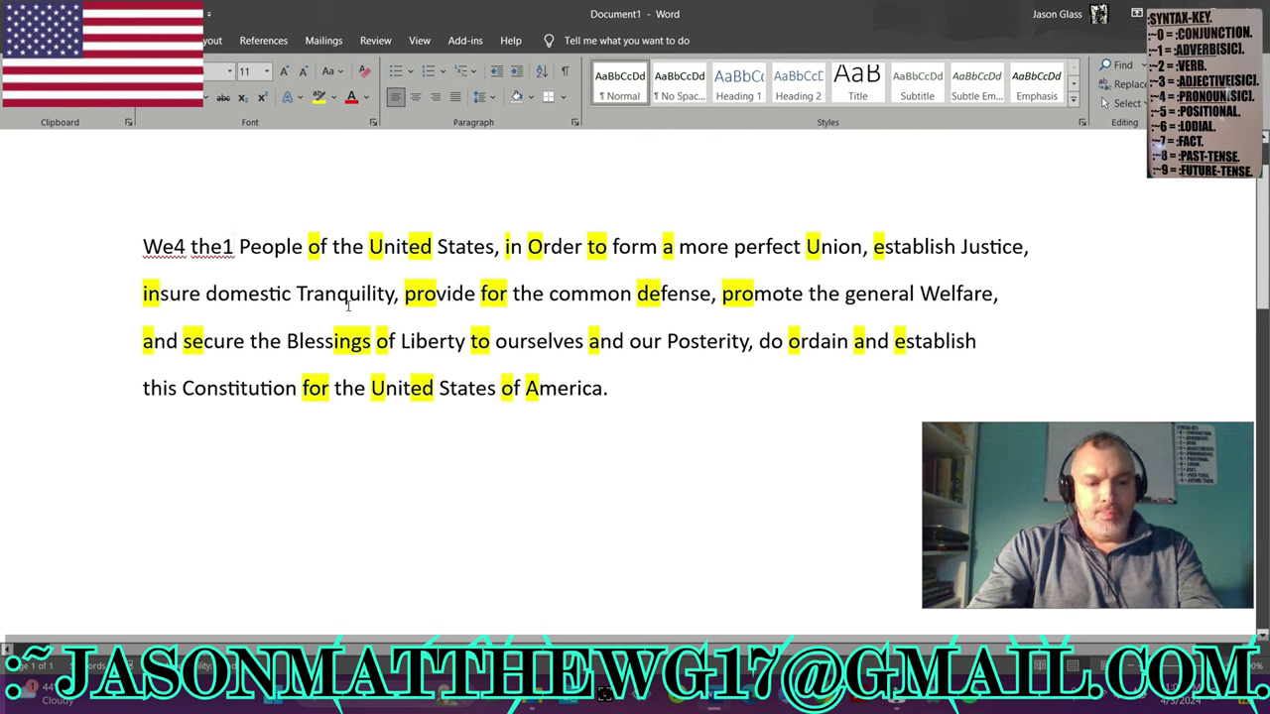
pyautogui.write('3')
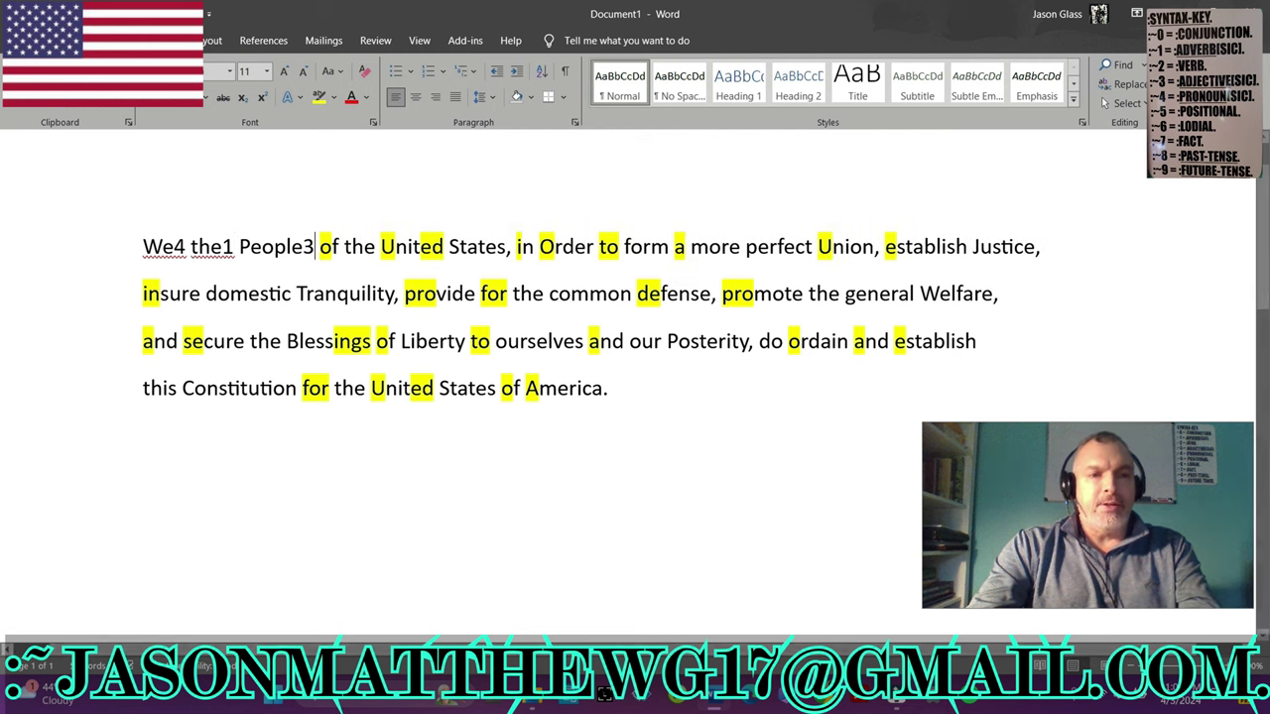
pyautogui.press('Right')
pyautogui.press('Right')
pyautogui.press('Right')
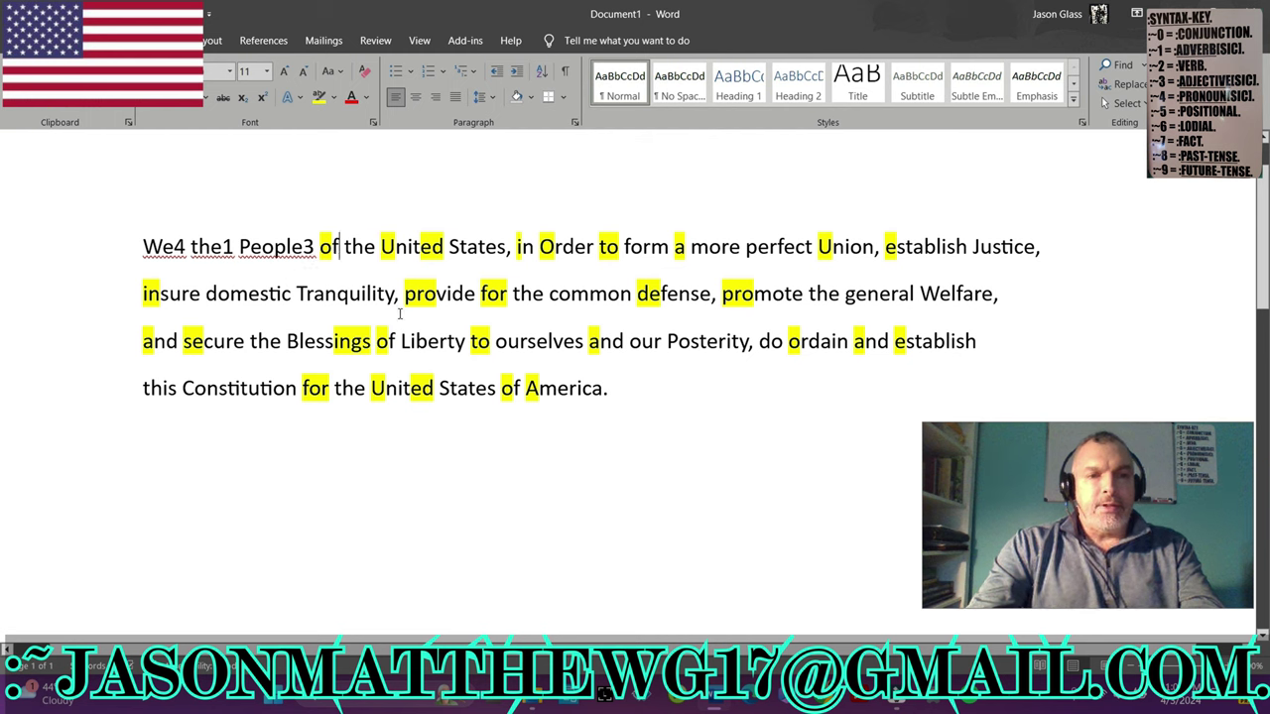
pyautogui.write('4')
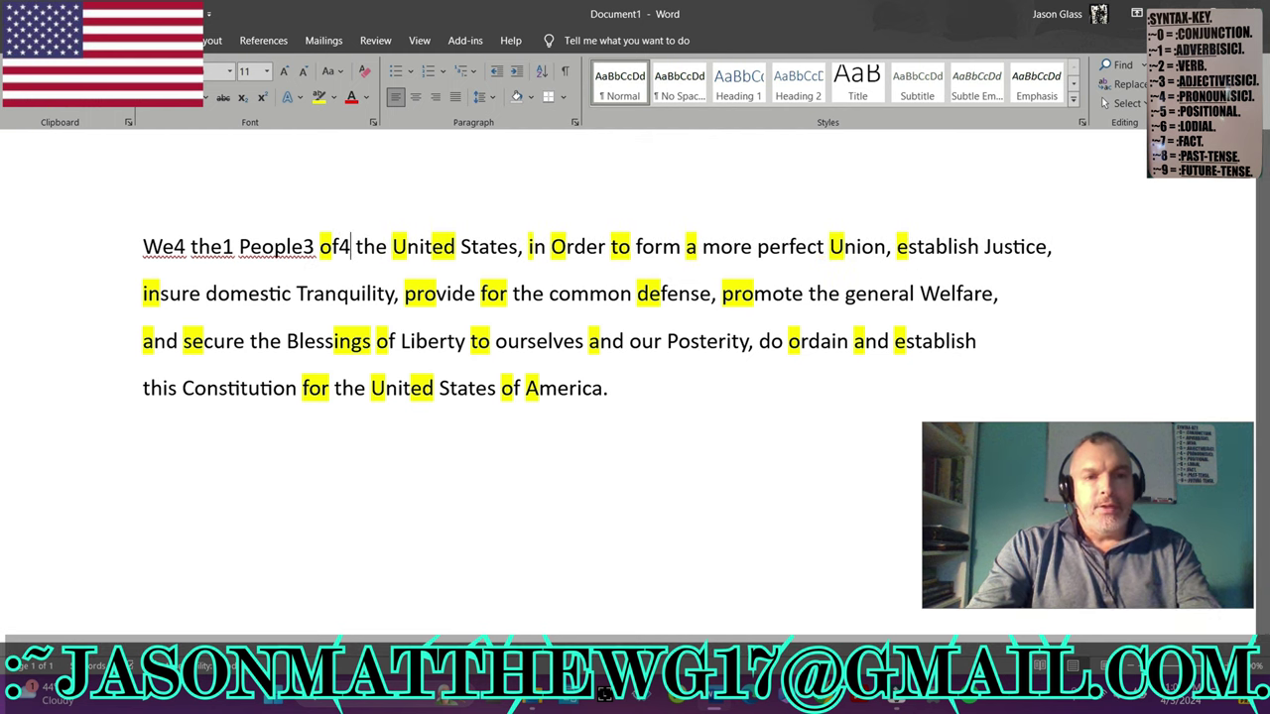
# Tag the next words as the1 United3.8 States4, then select the phrase from 'in' to 'Union'
pyautogui.click(386, 250)
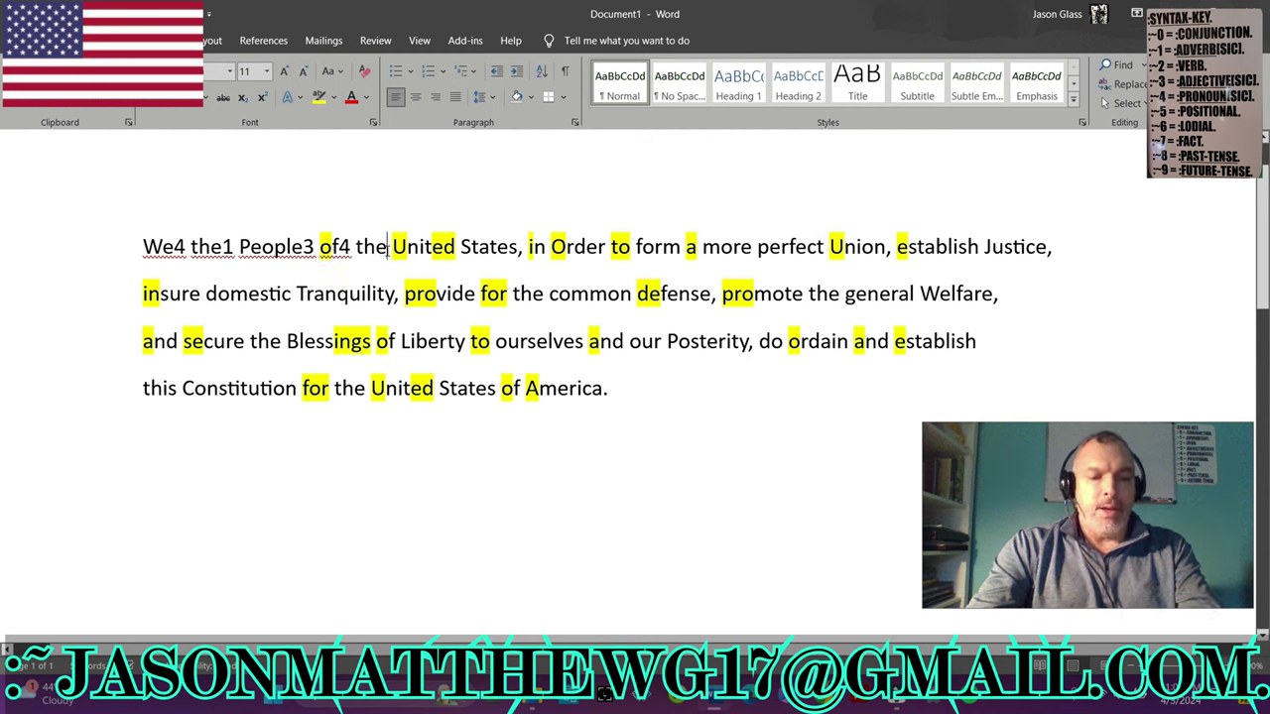
pyautogui.write('1')
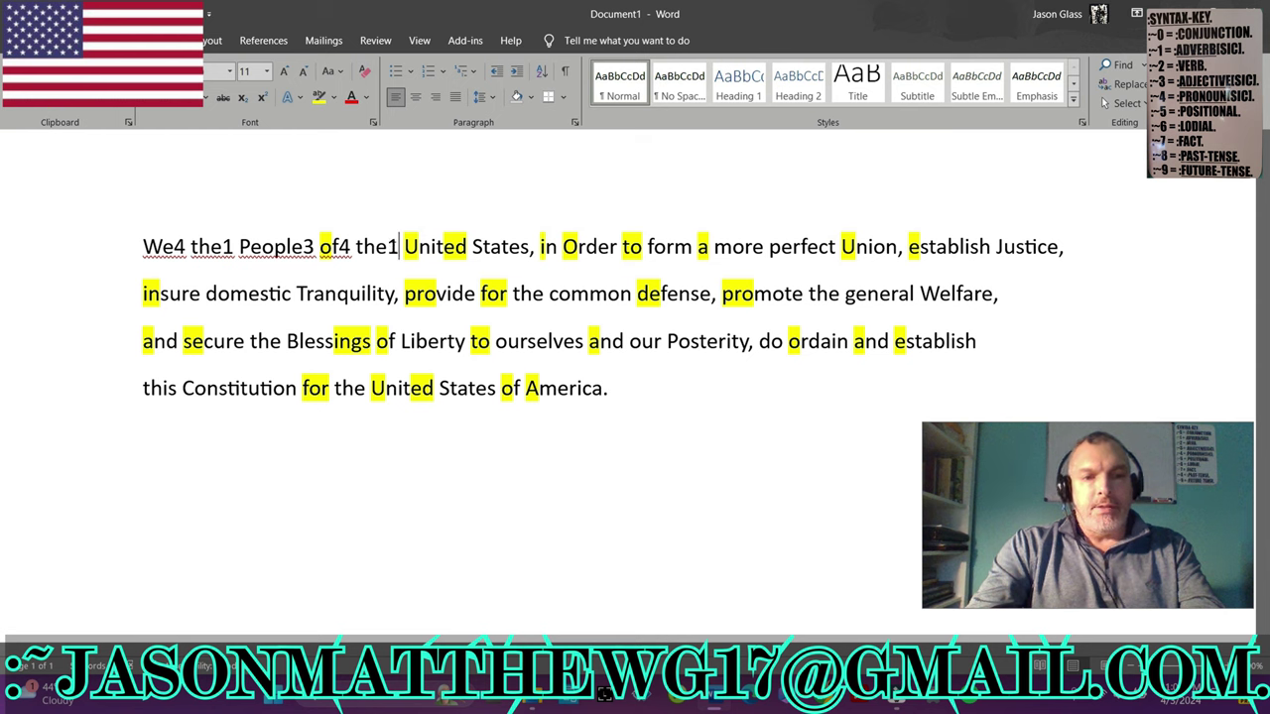
pyautogui.click(468, 248)
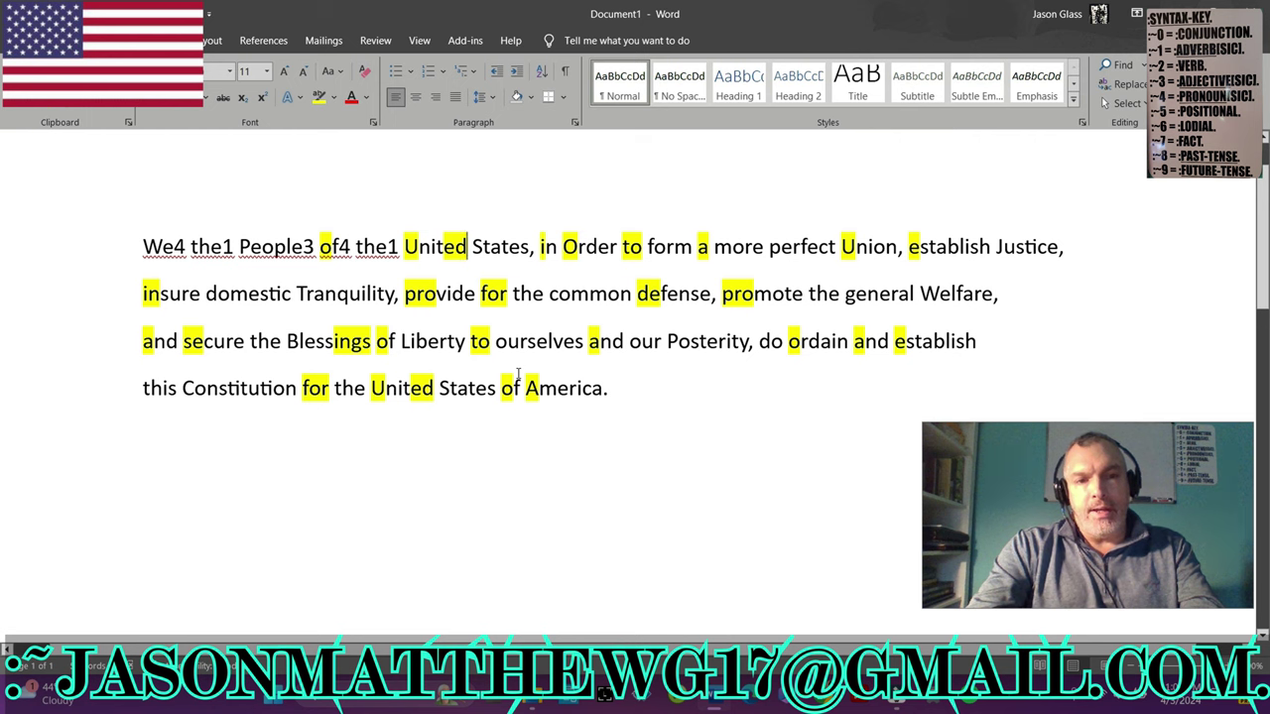
pyautogui.write('3.')
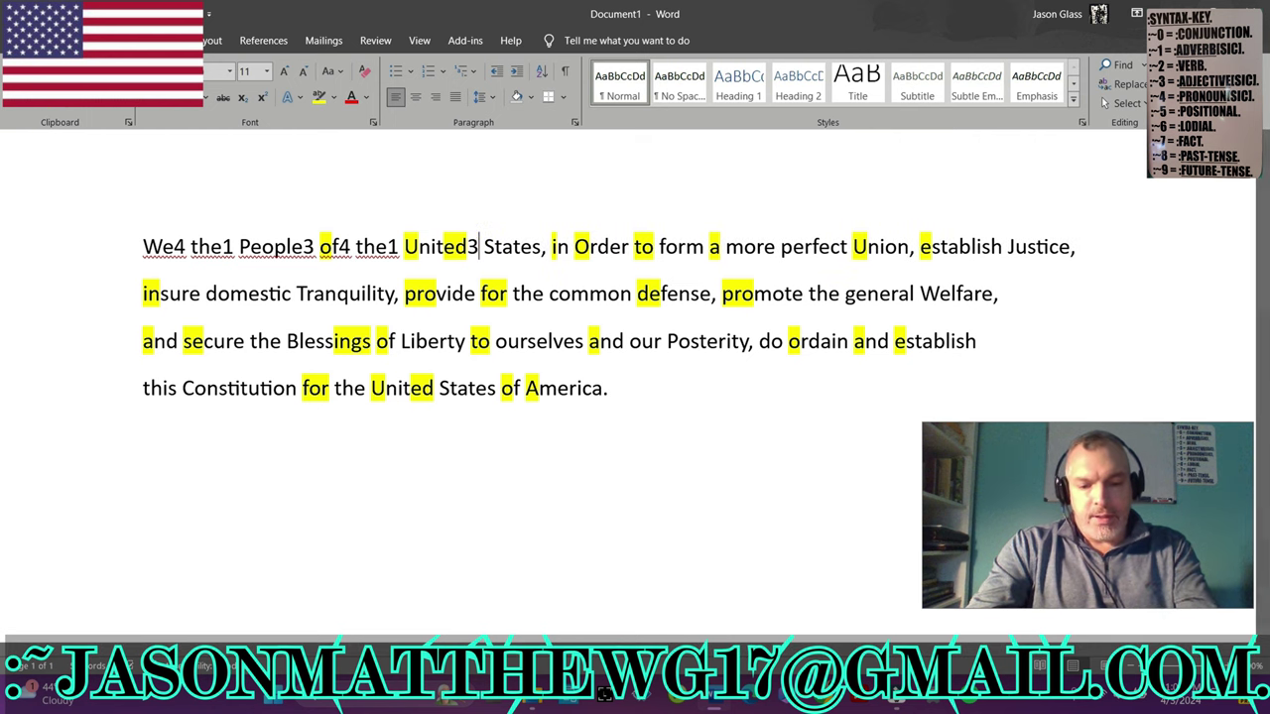
pyautogui.write('8')
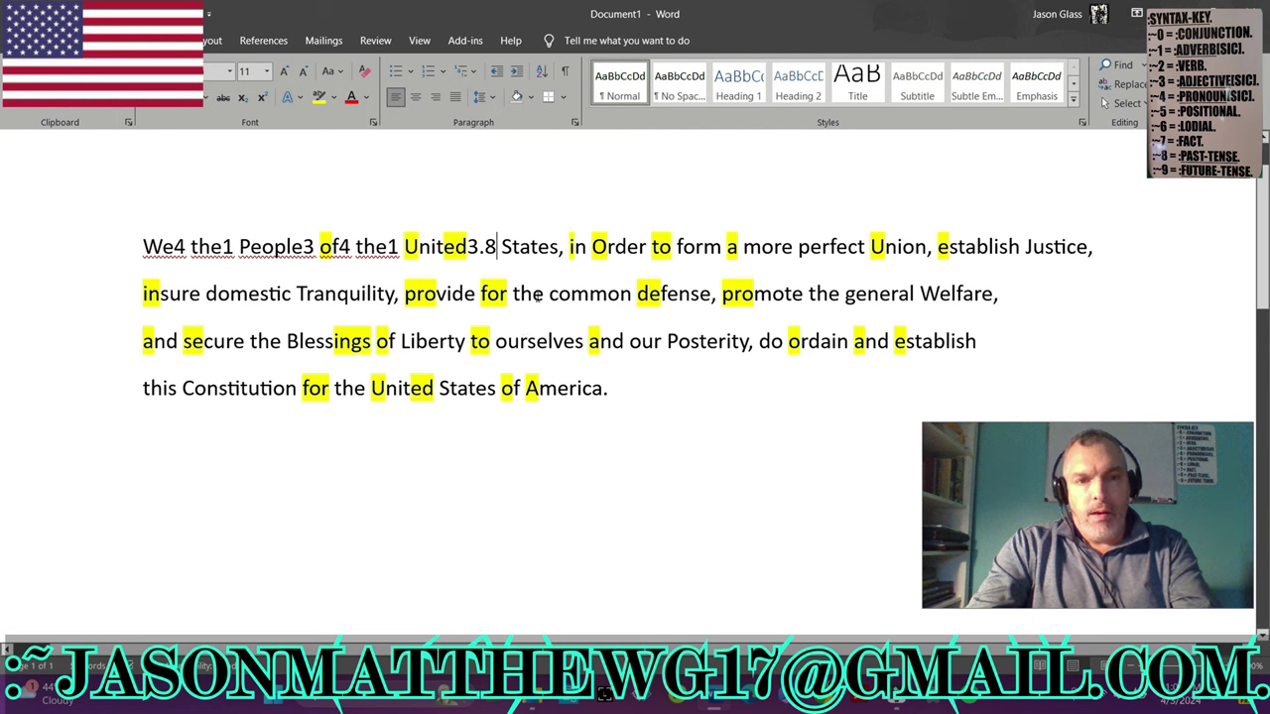
pyautogui.click(560, 248)
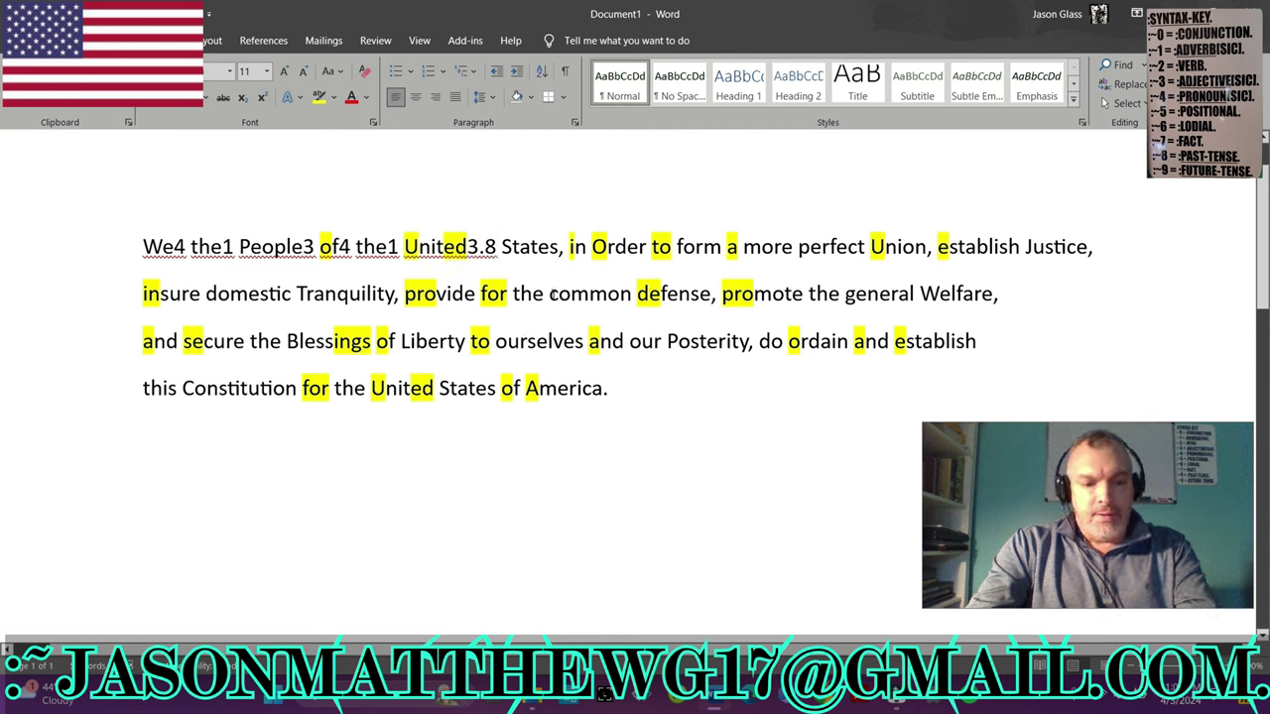
pyautogui.write('4')
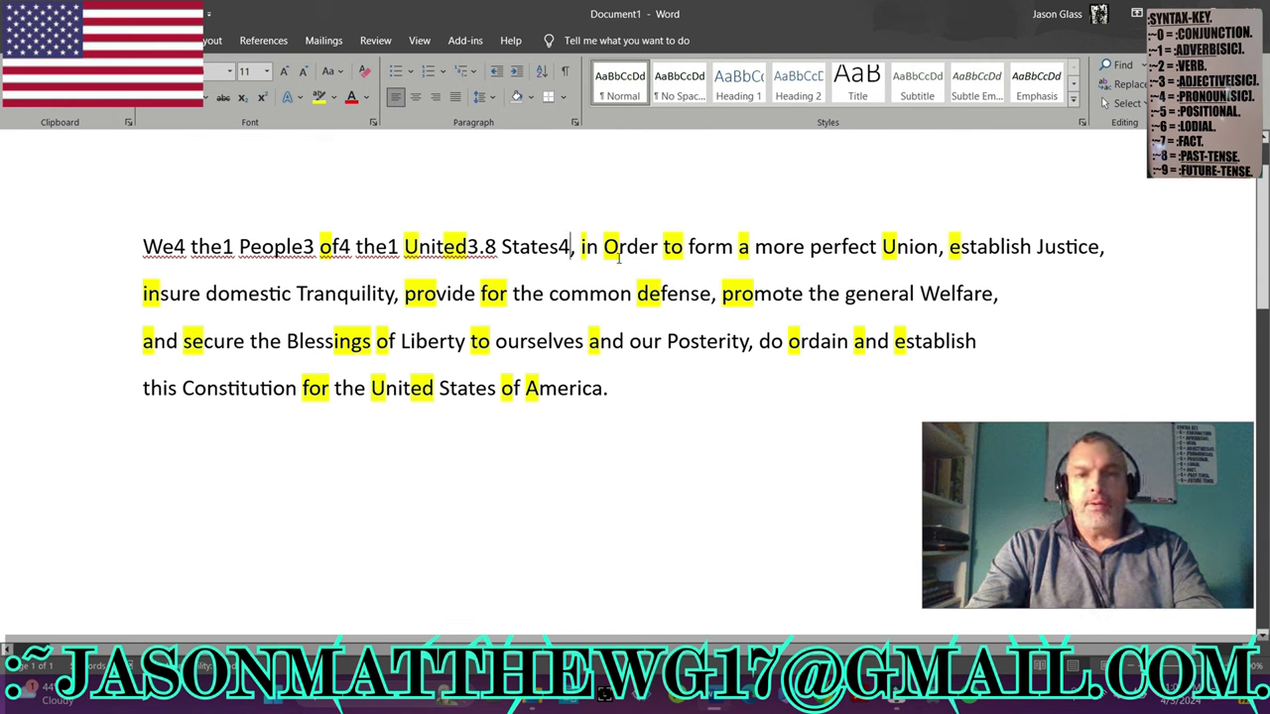
pyautogui.moveTo(583, 247); pyautogui.dragTo(674, 251)
pyautogui.click(674, 249)
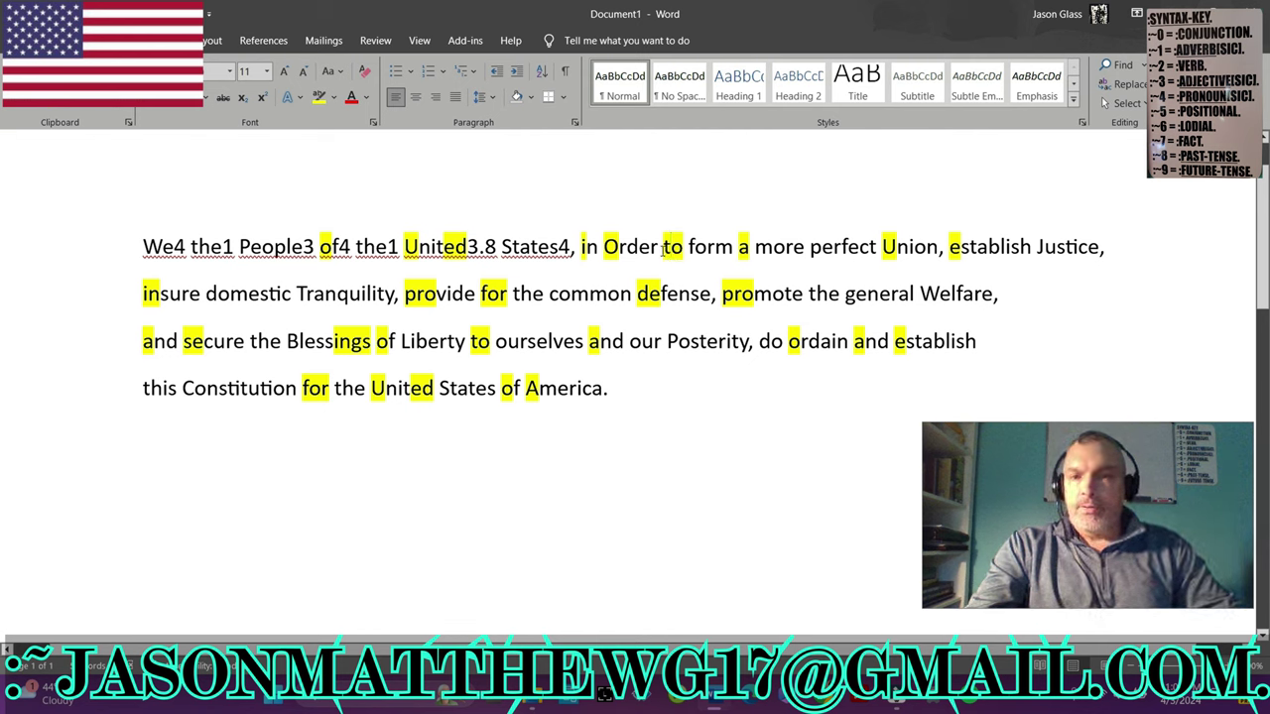
pyautogui.moveTo(582, 247)
pyautogui.mouseDown()
pyautogui.moveTo(907, 218)
pyautogui.moveTo(812, 248)
pyautogui.moveTo(596, 250)
pyautogui.mouseUp()
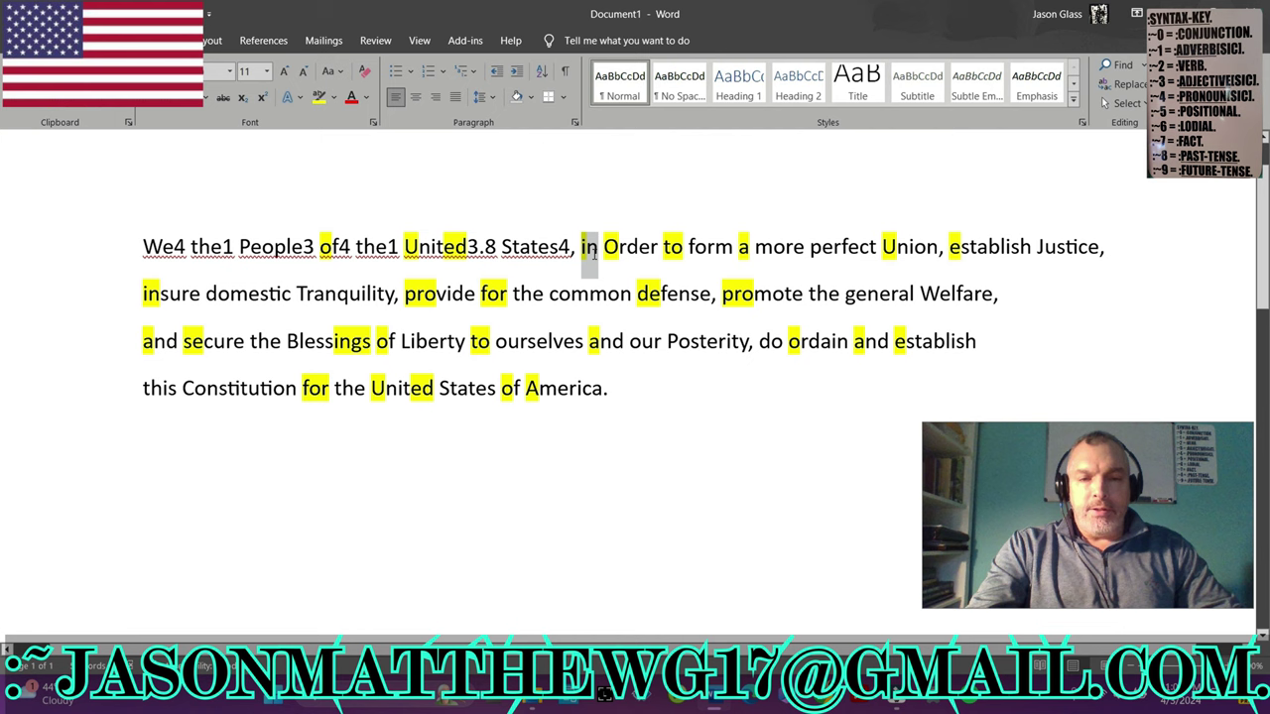
pyautogui.moveTo(595, 251); pyautogui.dragTo(811, 250)
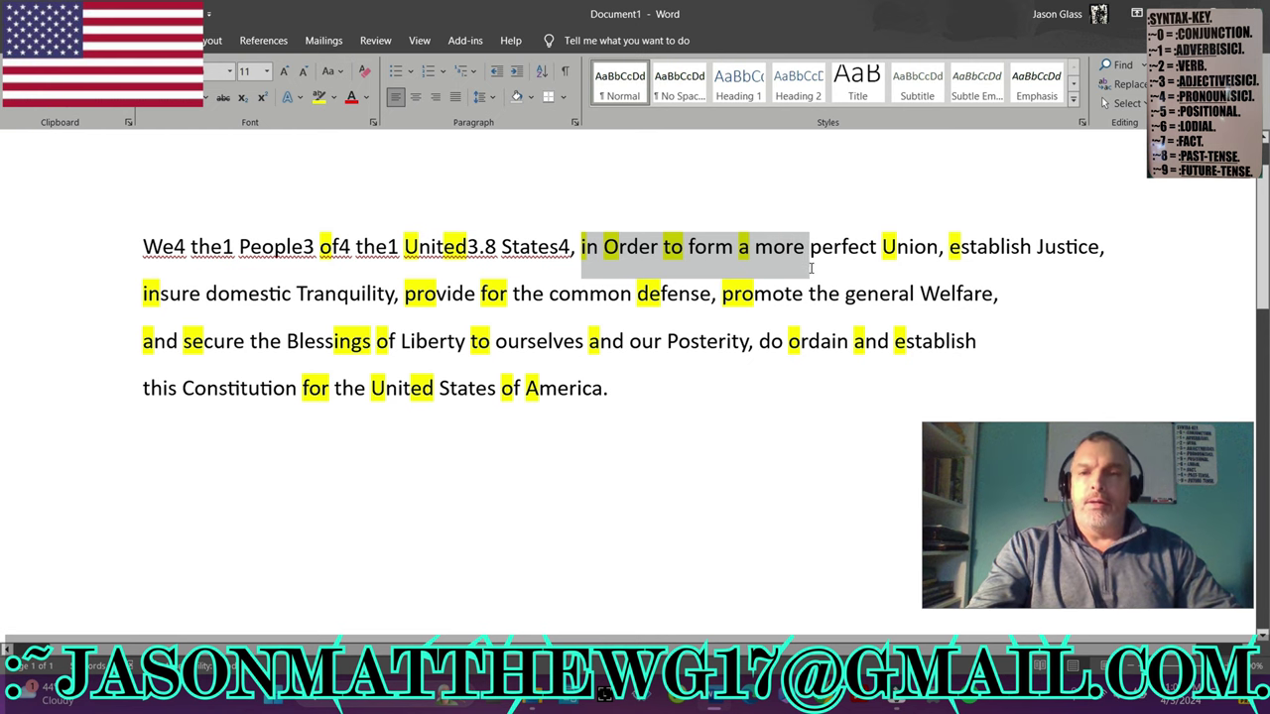
pyautogui.click(812, 268)
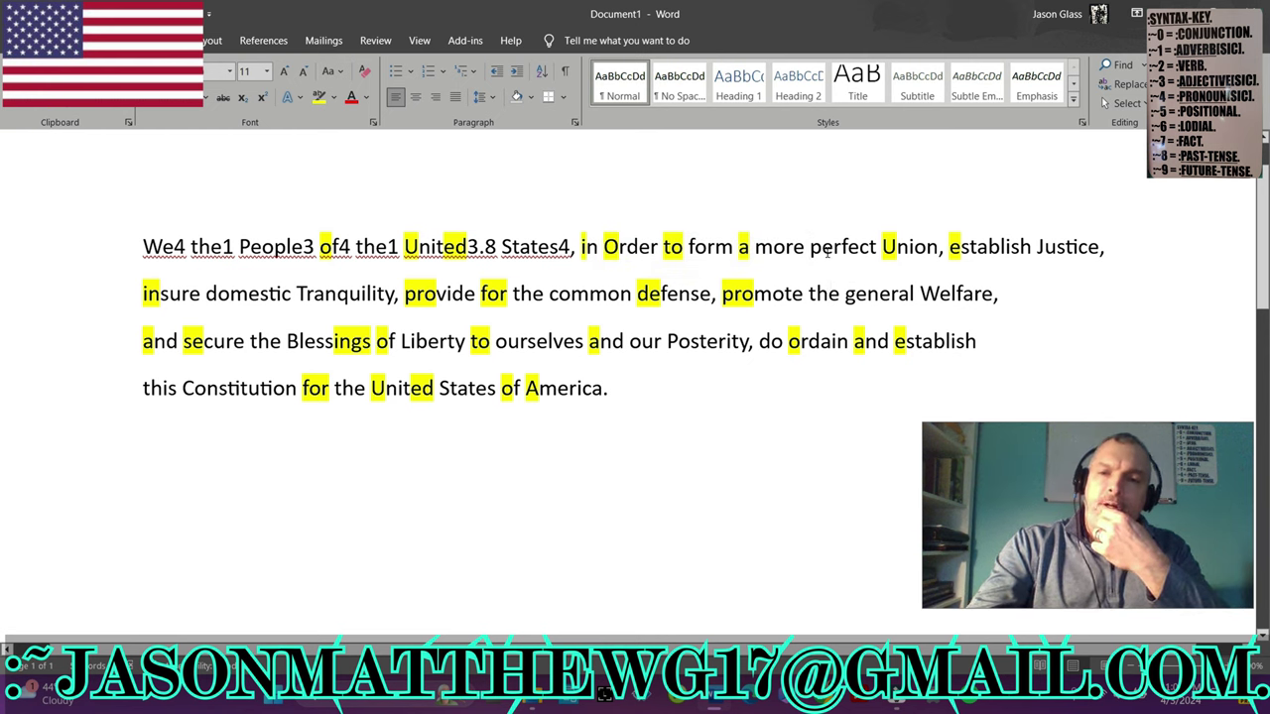
pyautogui.moveTo(810, 246); pyautogui.dragTo(917, 248)
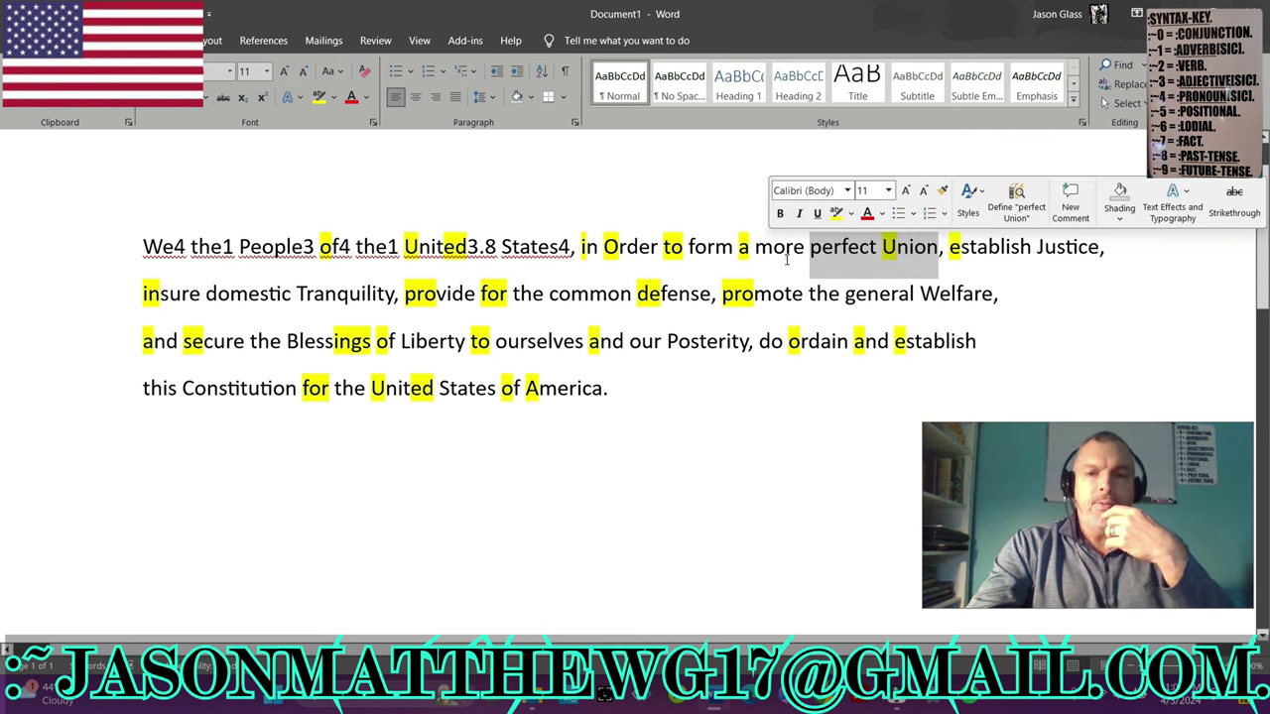
pyautogui.click(787, 256)
pyautogui.moveTo(756, 246); pyautogui.dragTo(806, 248)
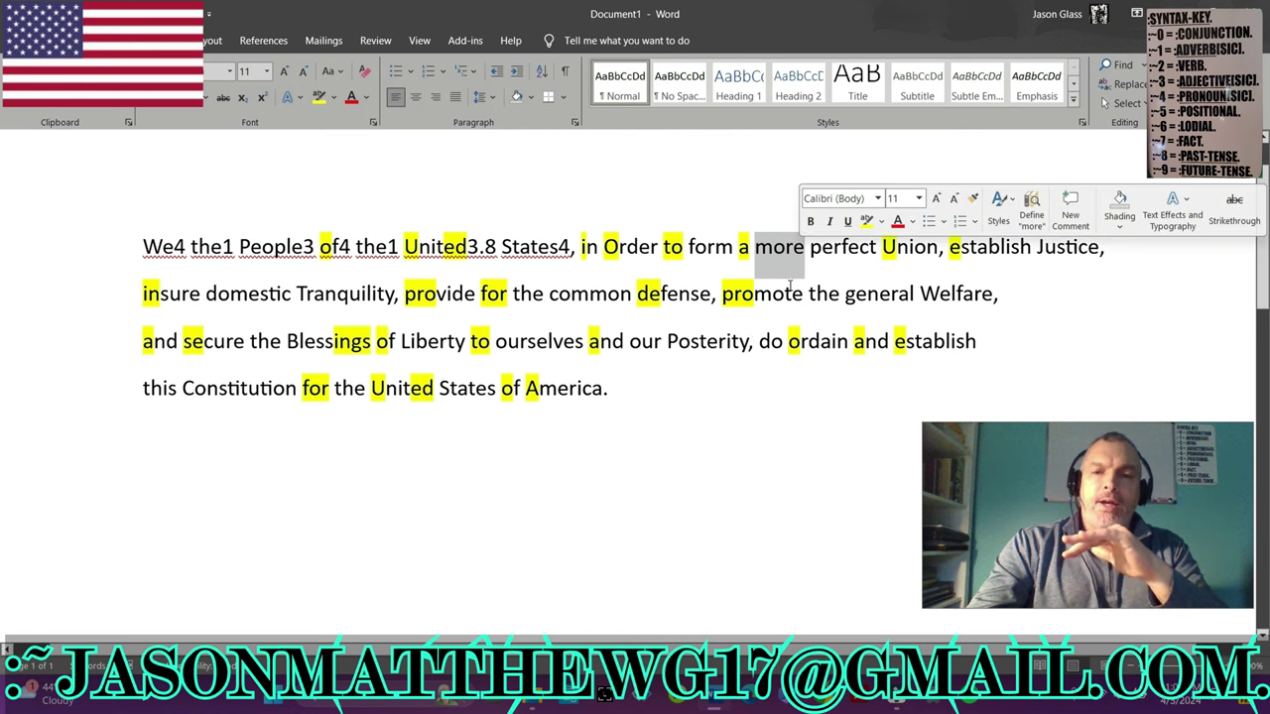
pyautogui.click(733, 208)
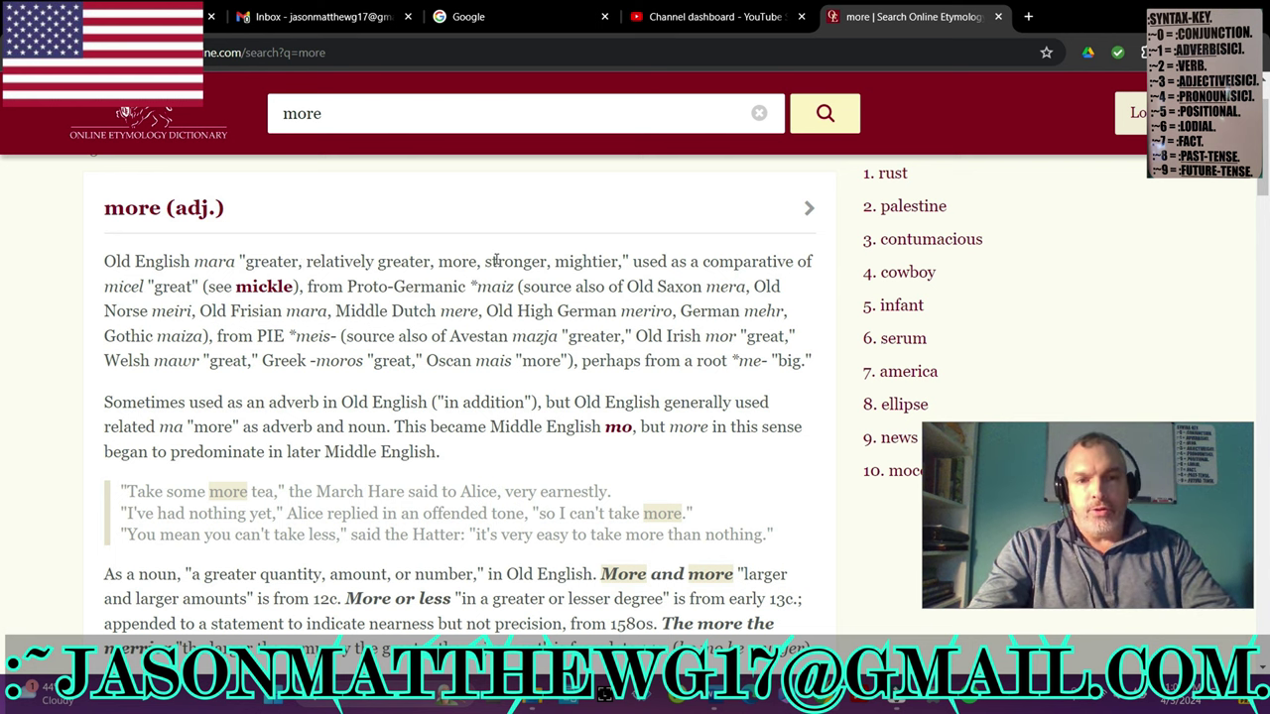
# Highlight 'stronger, mightier' in the 'more' entry, then follow the link to the 'mickle' entry
pyautogui.moveTo(484, 262); pyautogui.dragTo(627, 270)
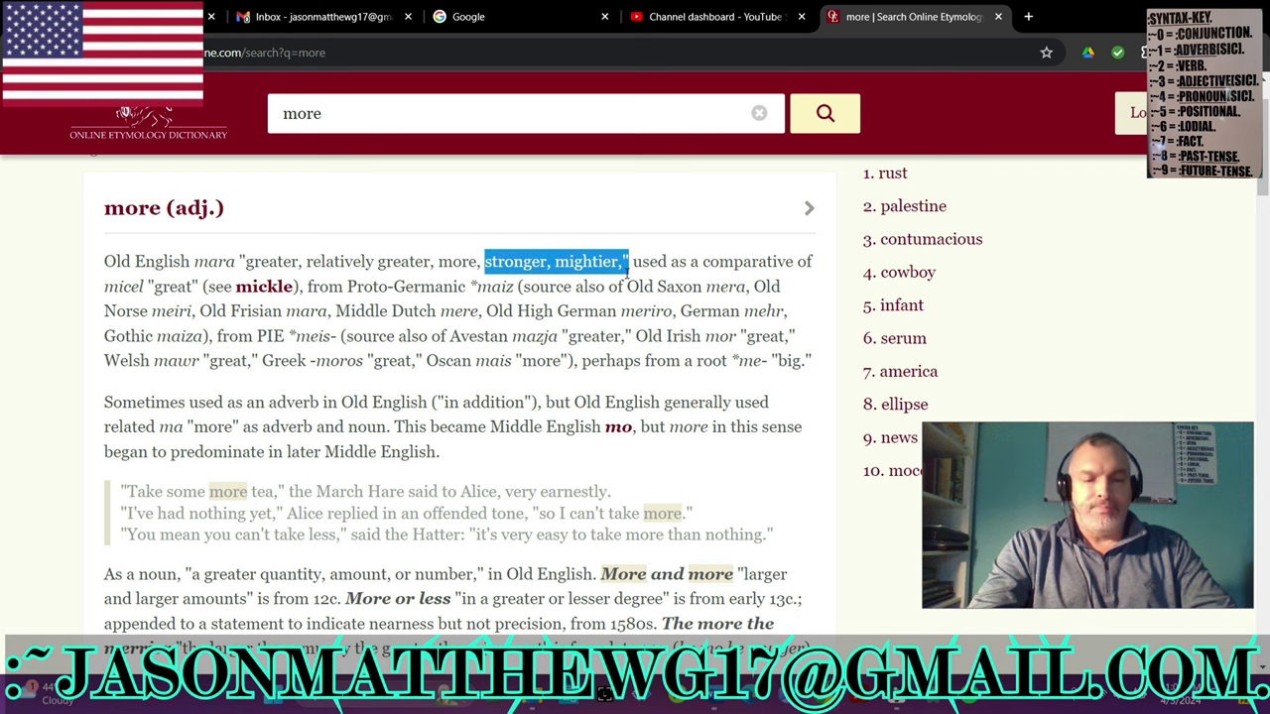
pyautogui.click(601, 270)
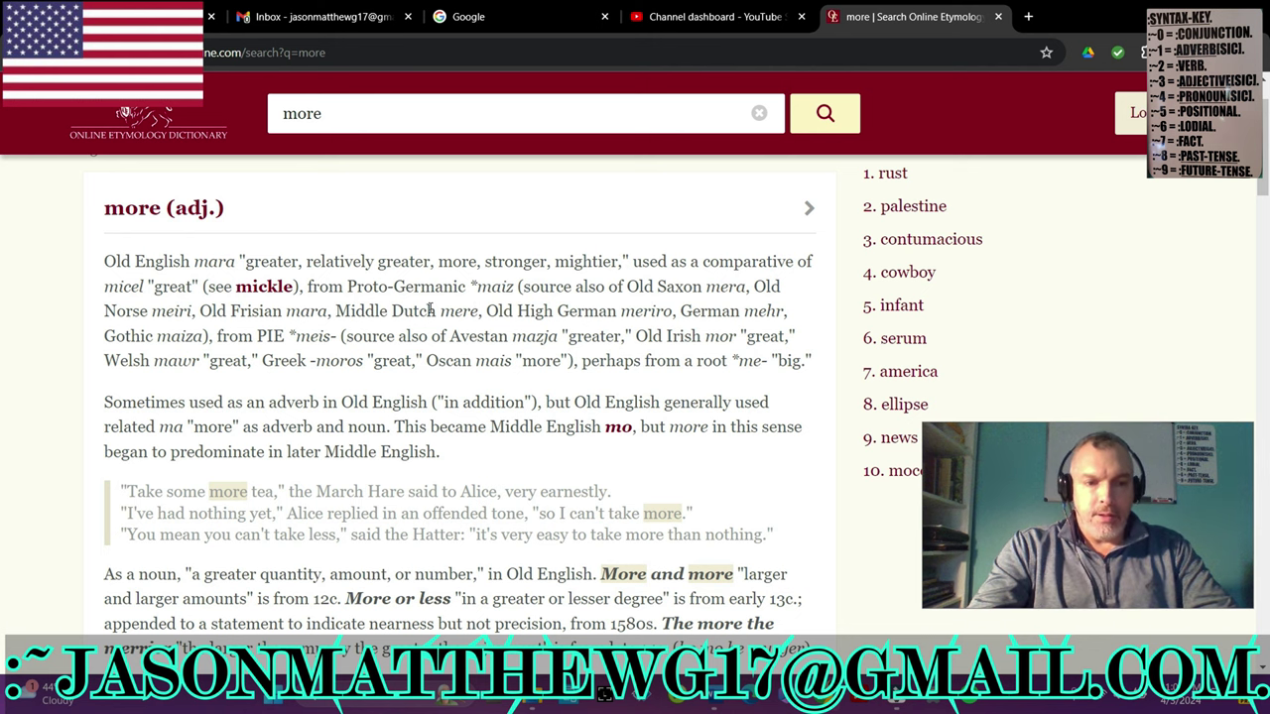
pyautogui.scroll(-2, 431, 307)
pyautogui.scroll(-2, 431, 308)
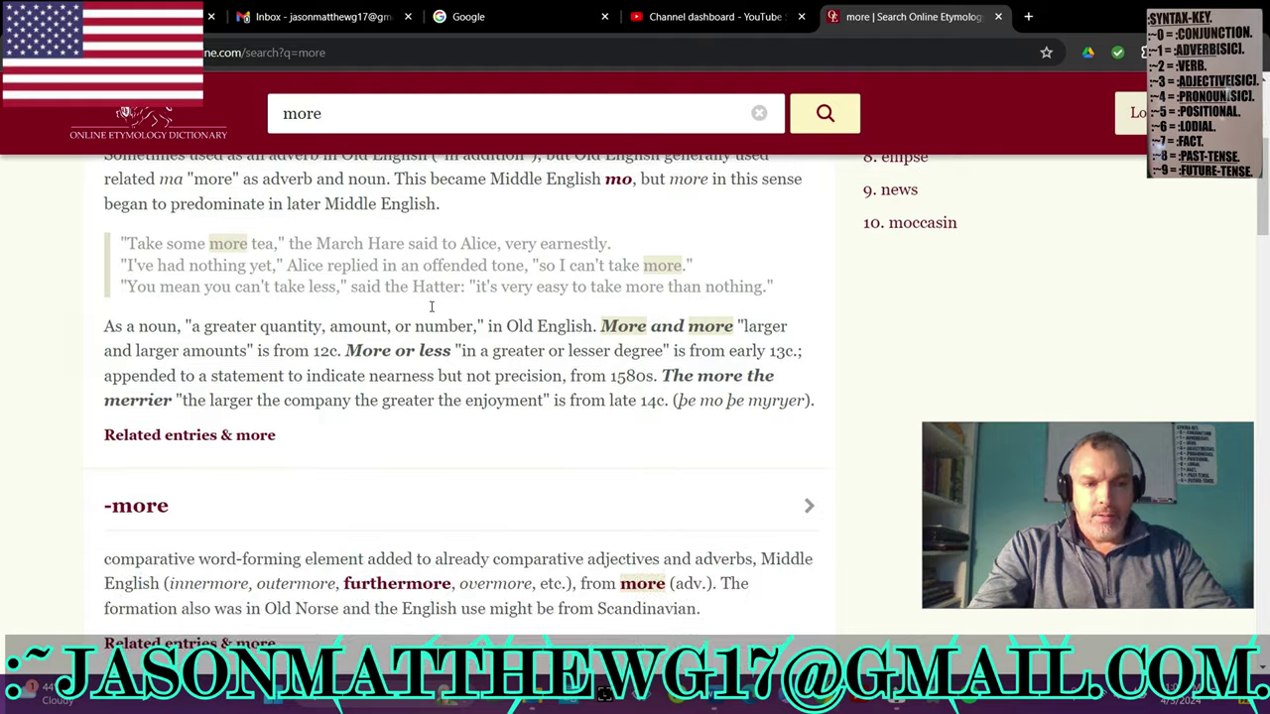
pyautogui.scroll(5, 428, 312)
pyautogui.click(266, 369)
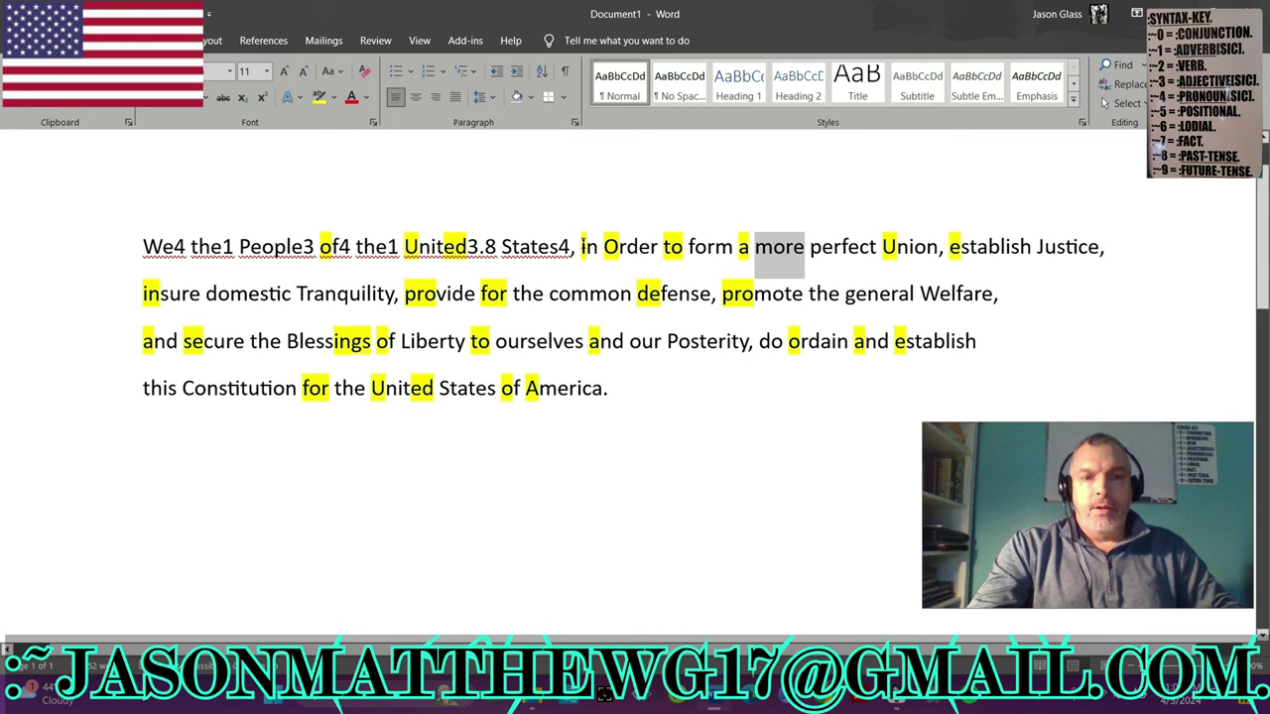
# Back in the preamble, tag the words as in1 Order2 to1.9
pyautogui.click(583, 246)
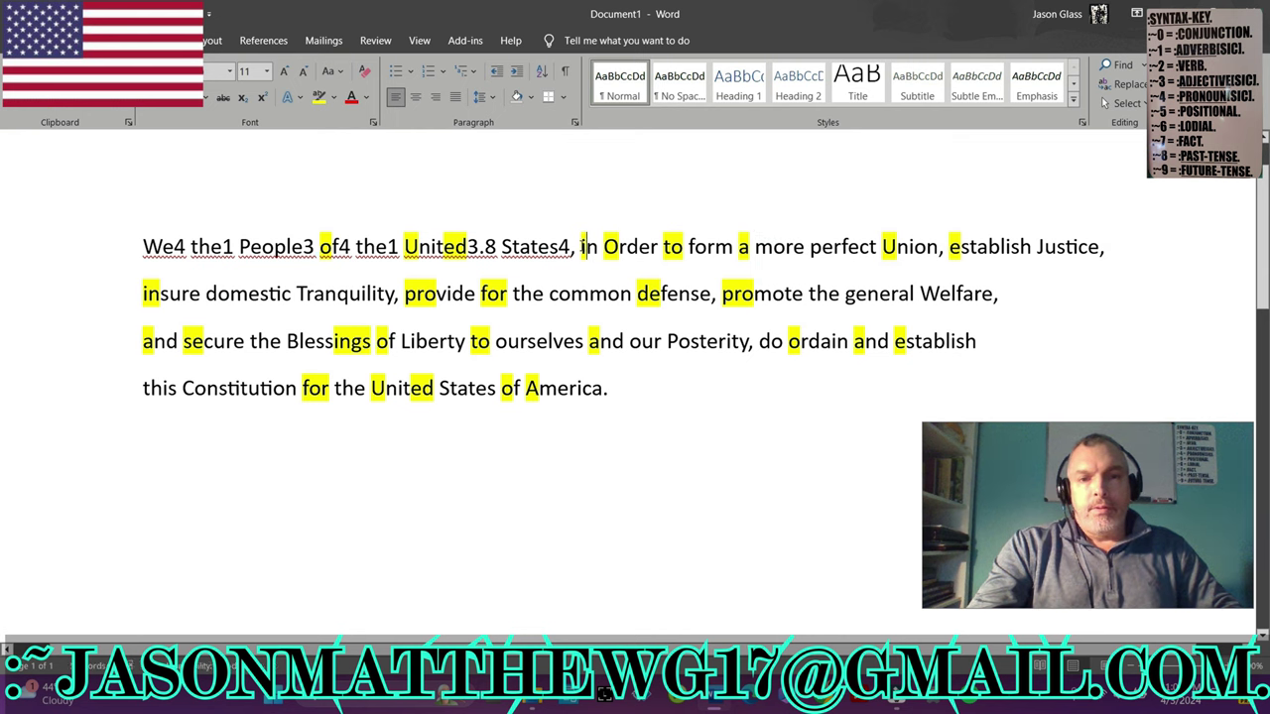
pyautogui.moveTo(584, 246); pyautogui.dragTo(911, 254)
pyautogui.click(911, 254)
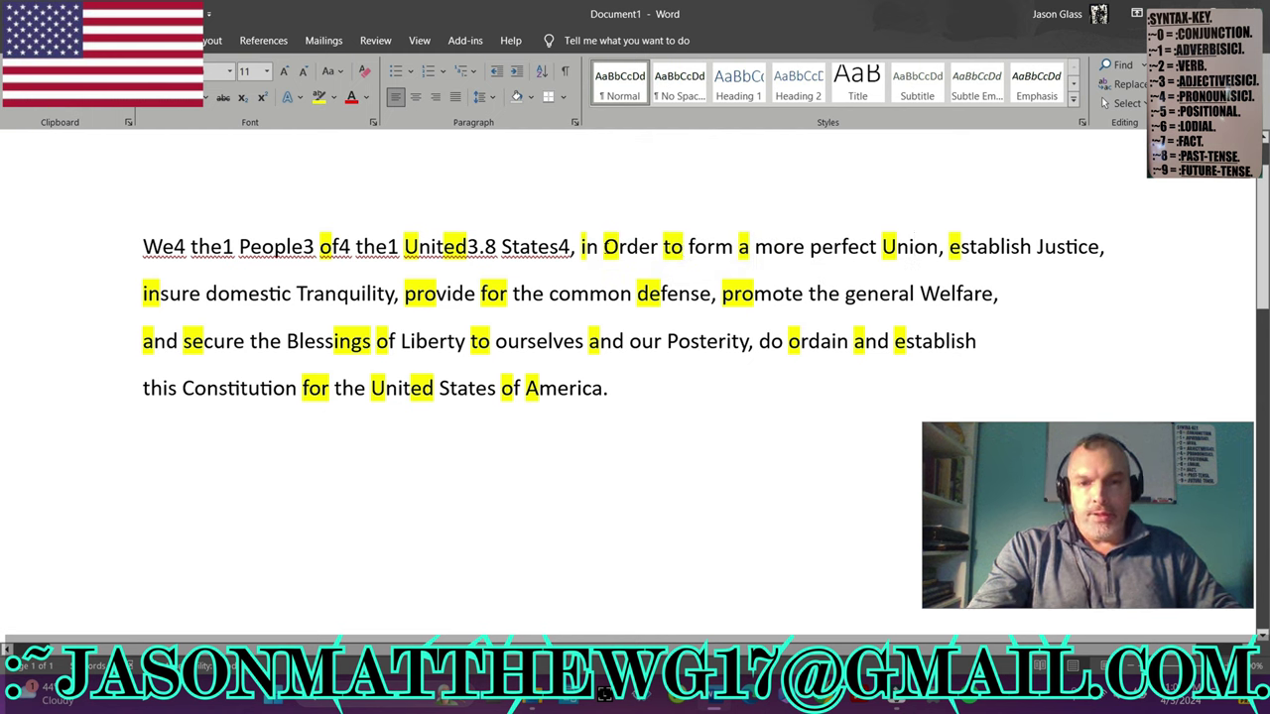
pyautogui.click(599, 248)
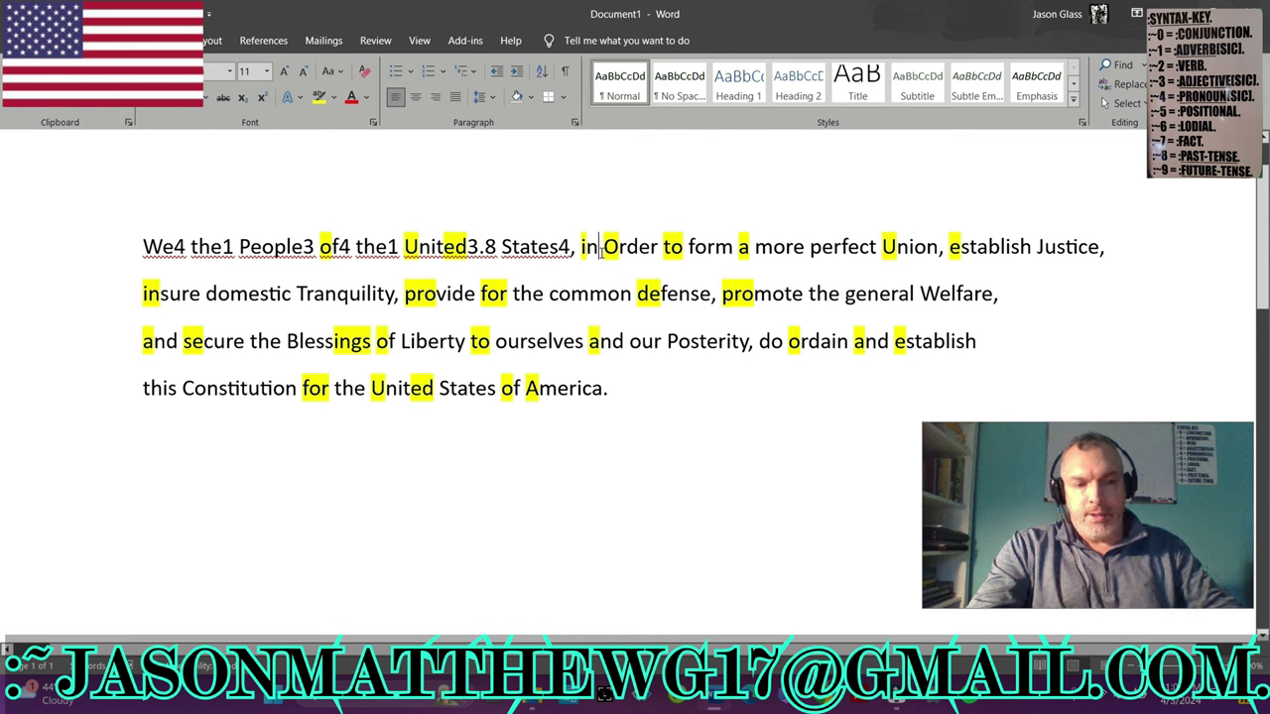
pyautogui.write('1')
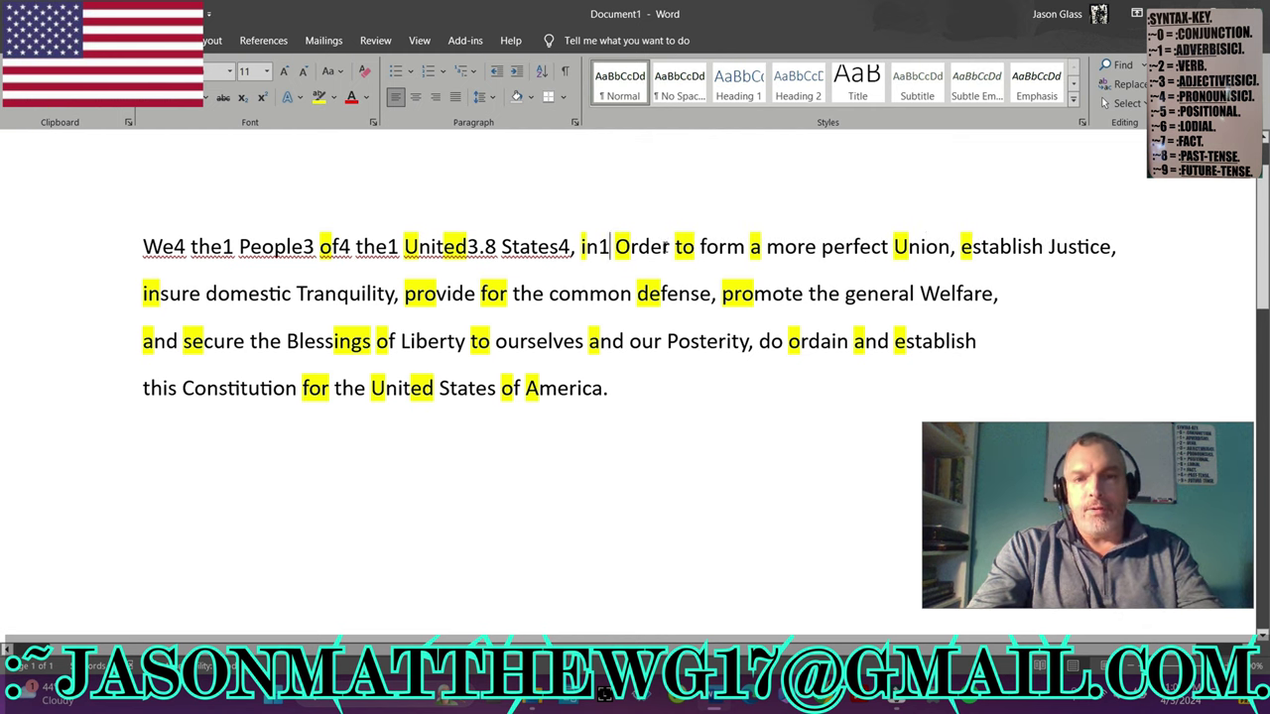
pyautogui.click(672, 247)
pyautogui.write('2')
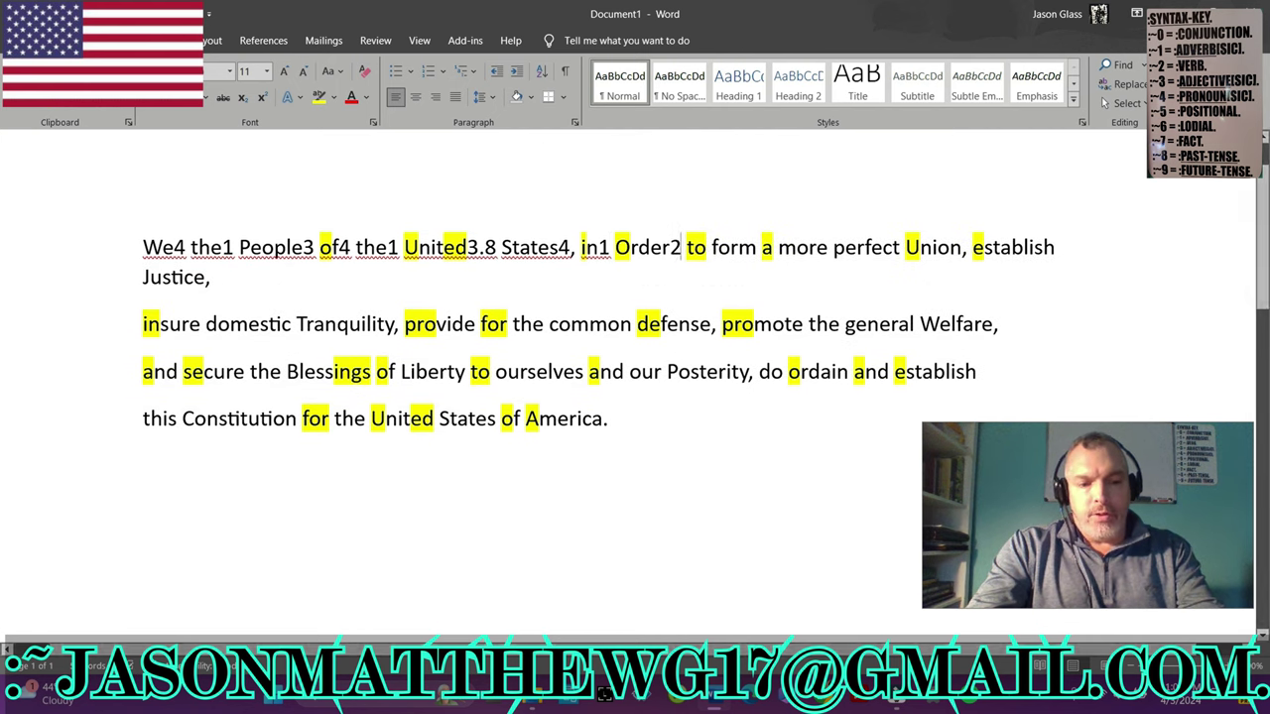
pyautogui.click(707, 248)
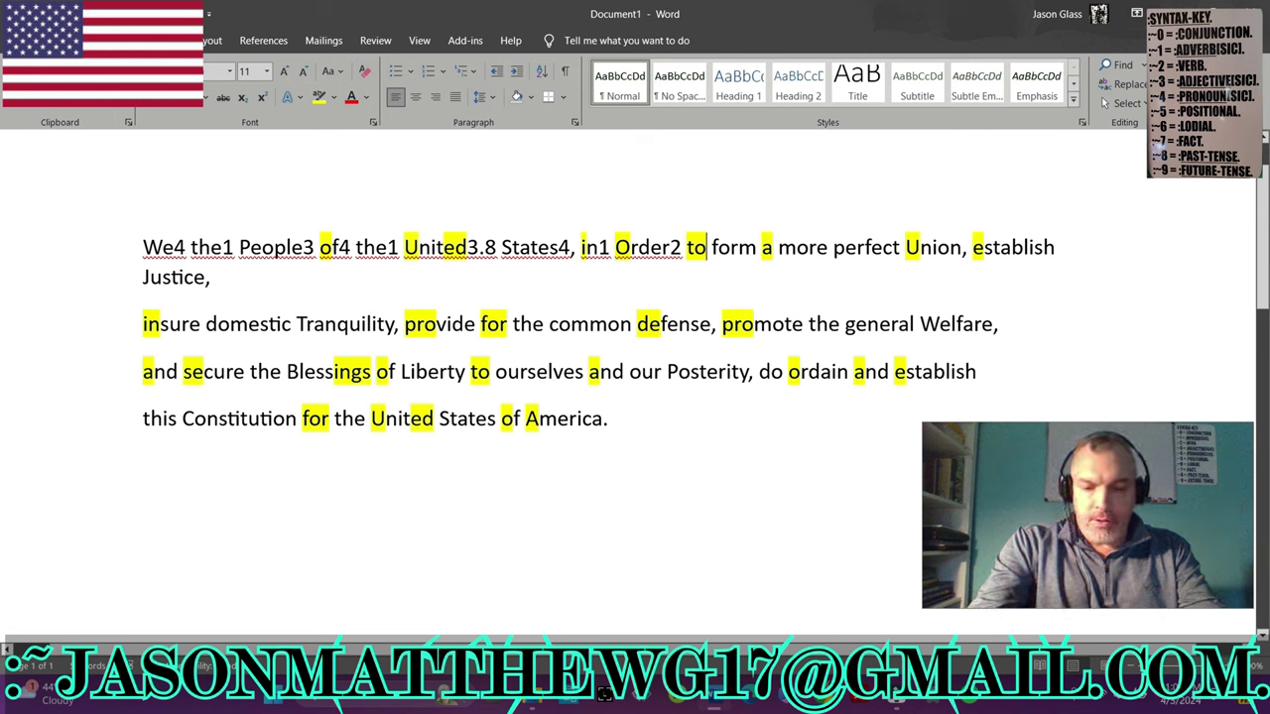
pyautogui.write('1.9')
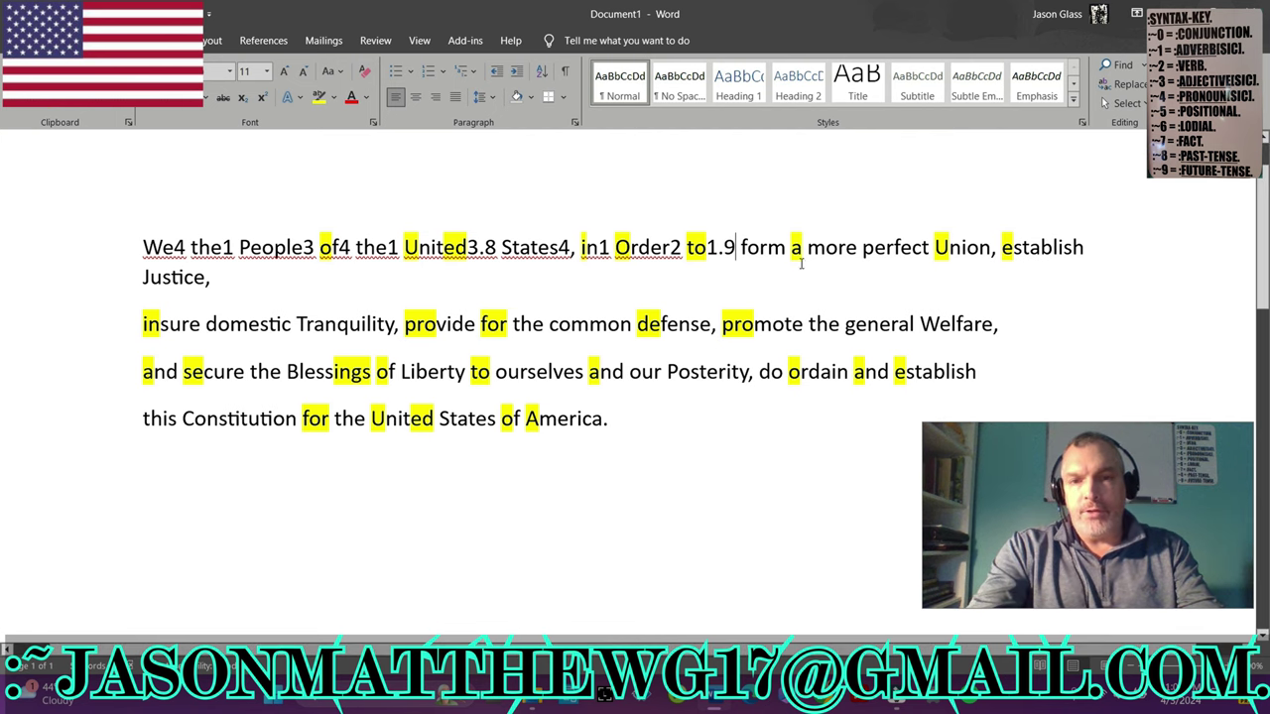
# Tag the rest of the clause as form2 a1 more3 perfect3 Union4
pyautogui.click(784, 248)
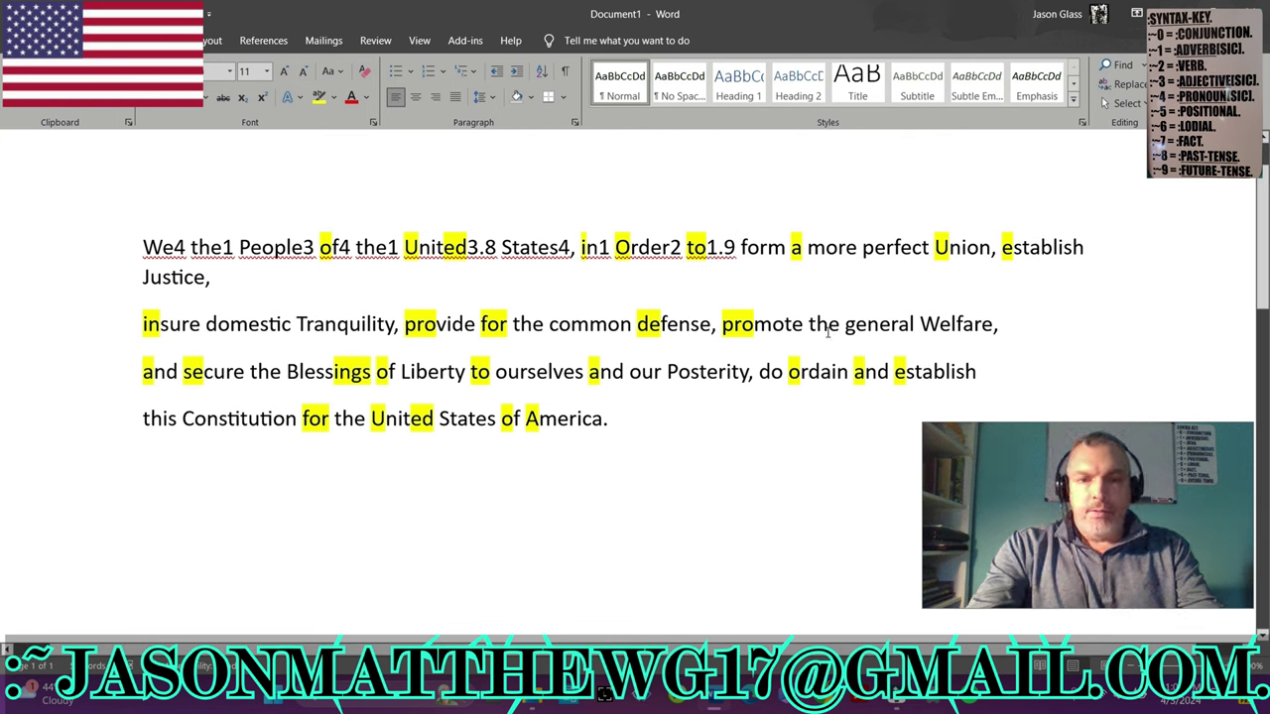
pyautogui.write('2')
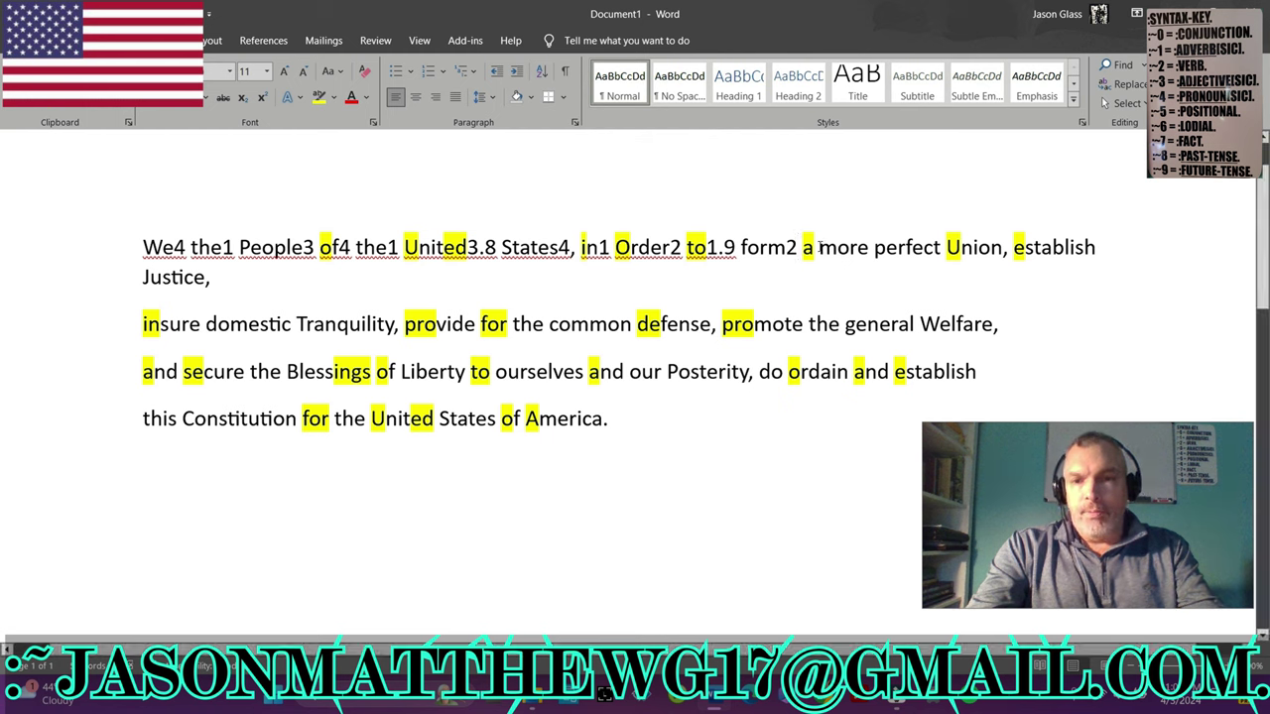
pyautogui.press('Right')
pyautogui.press('Right')
pyautogui.write('1')
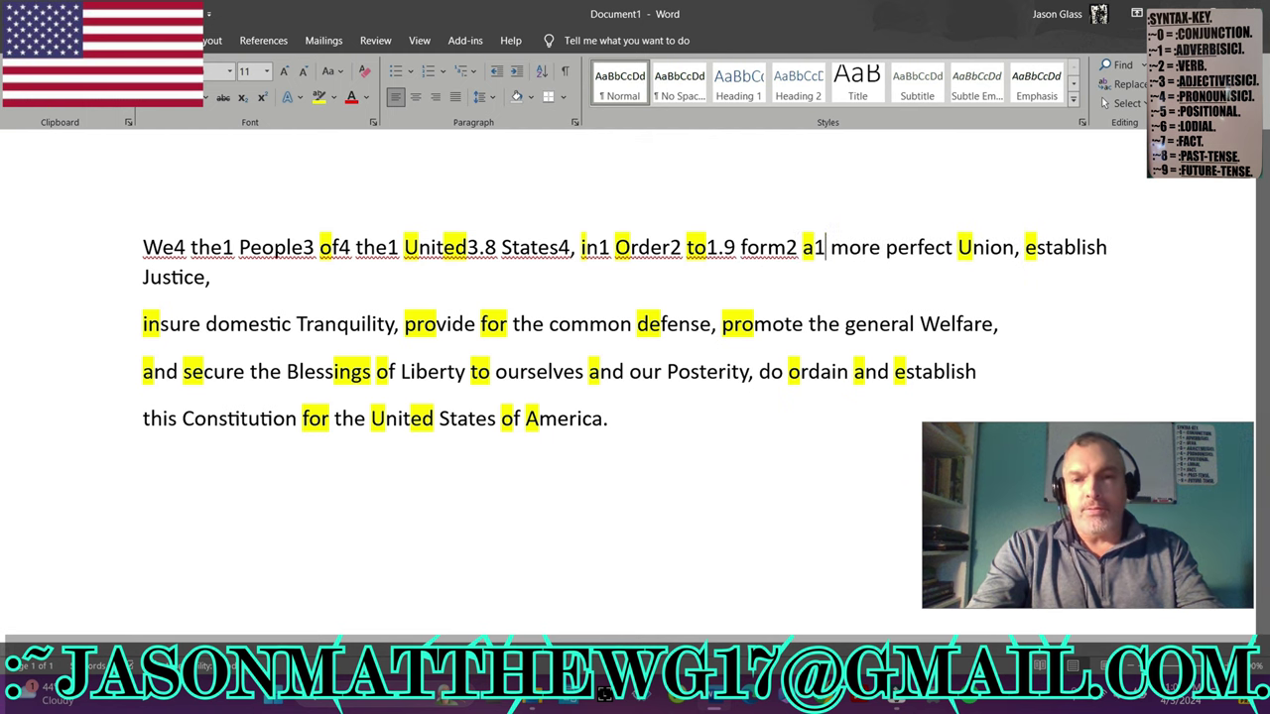
pyautogui.click(879, 250)
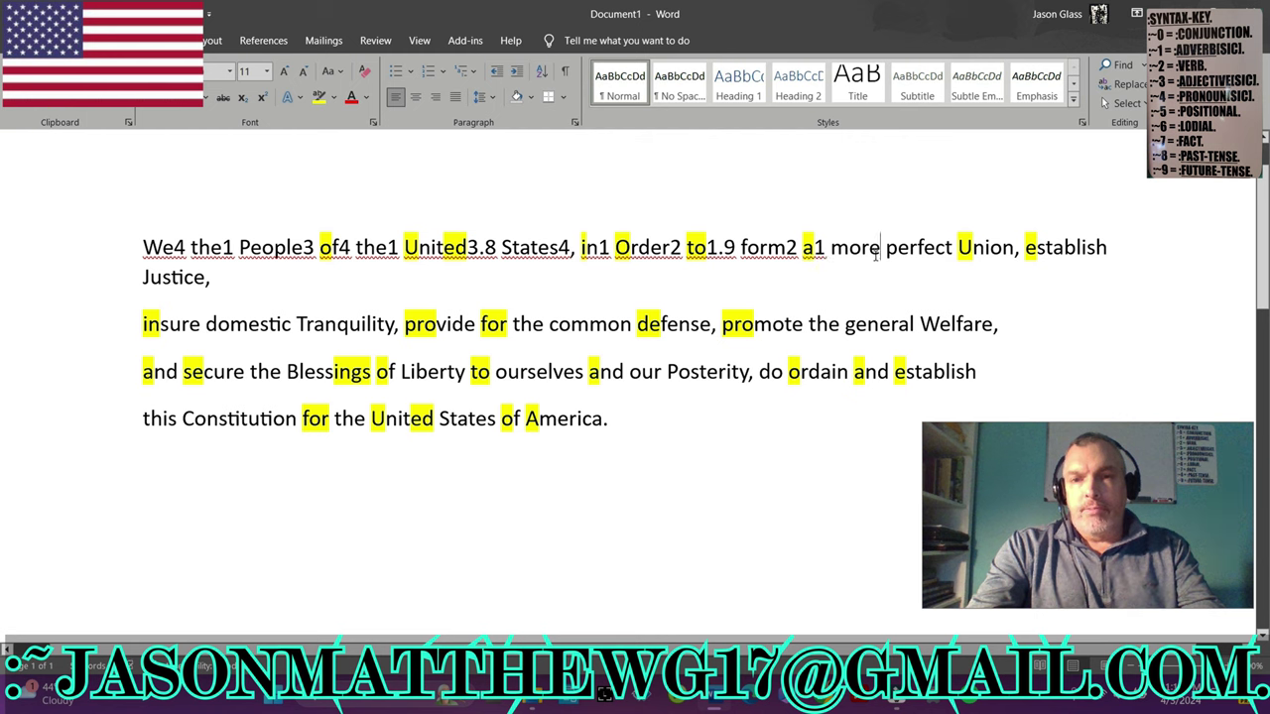
pyautogui.write('3')
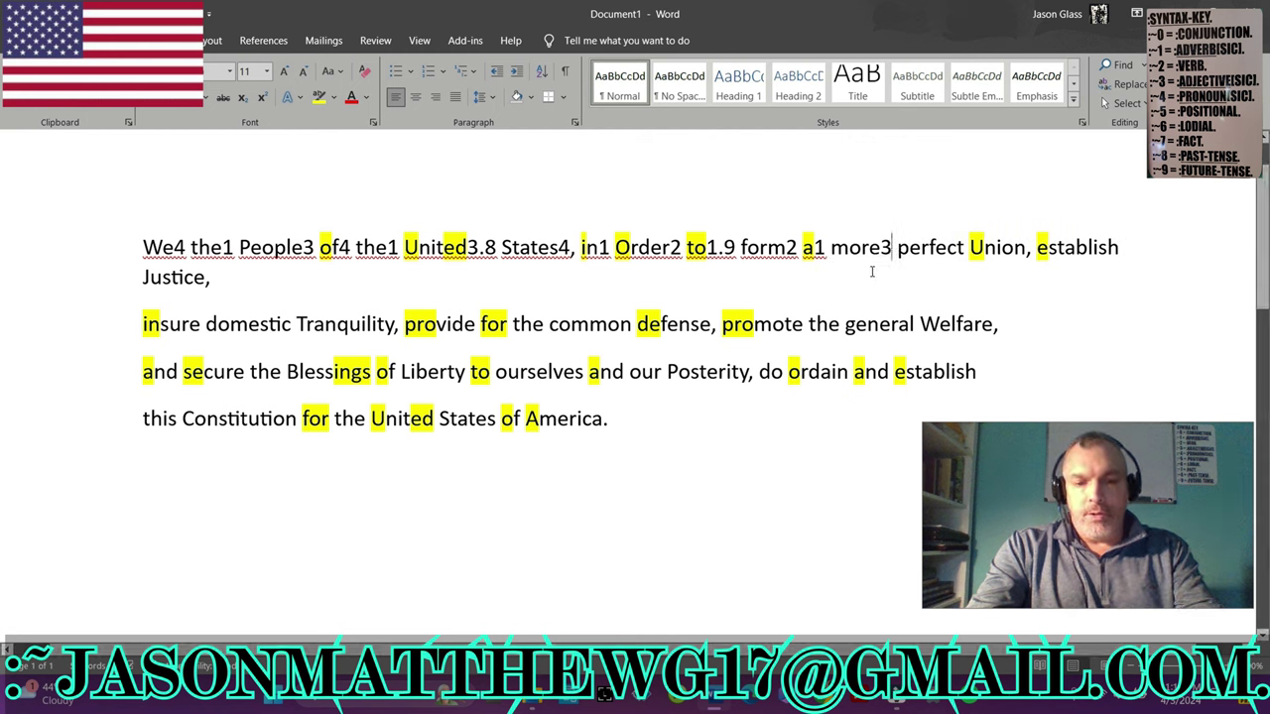
pyautogui.click(964, 247)
pyautogui.write('3')
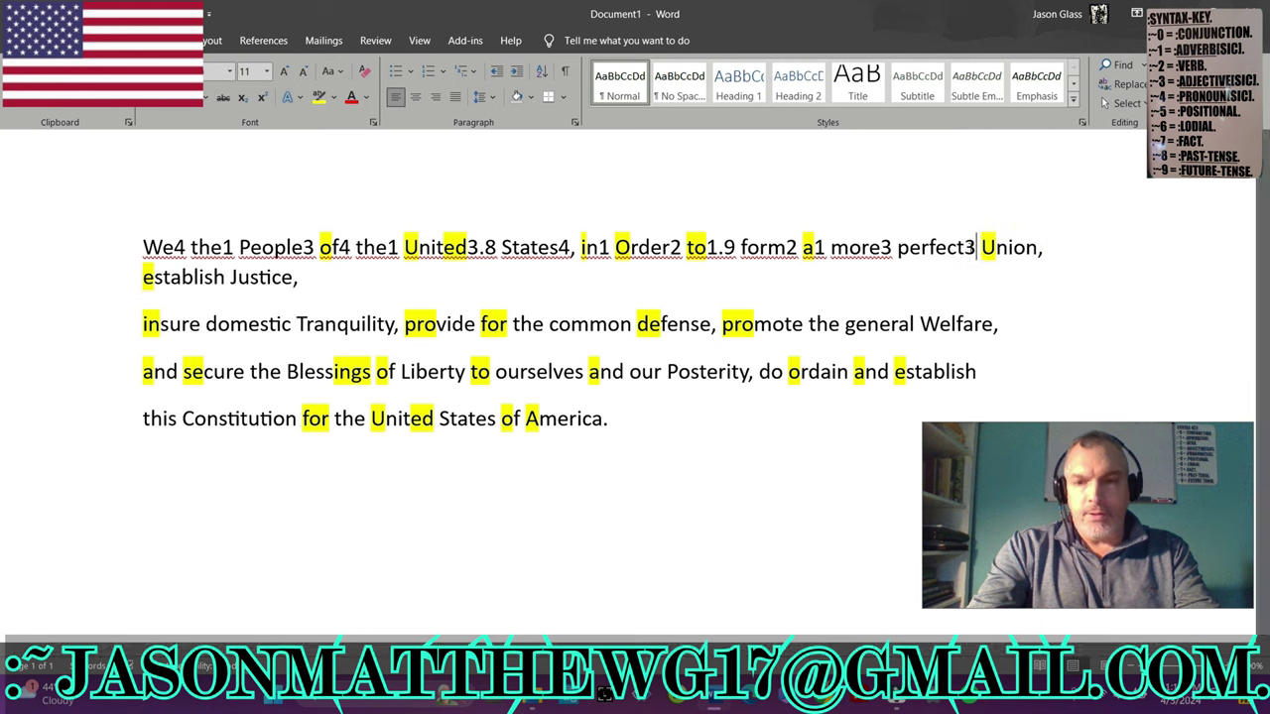
pyautogui.click(1037, 247)
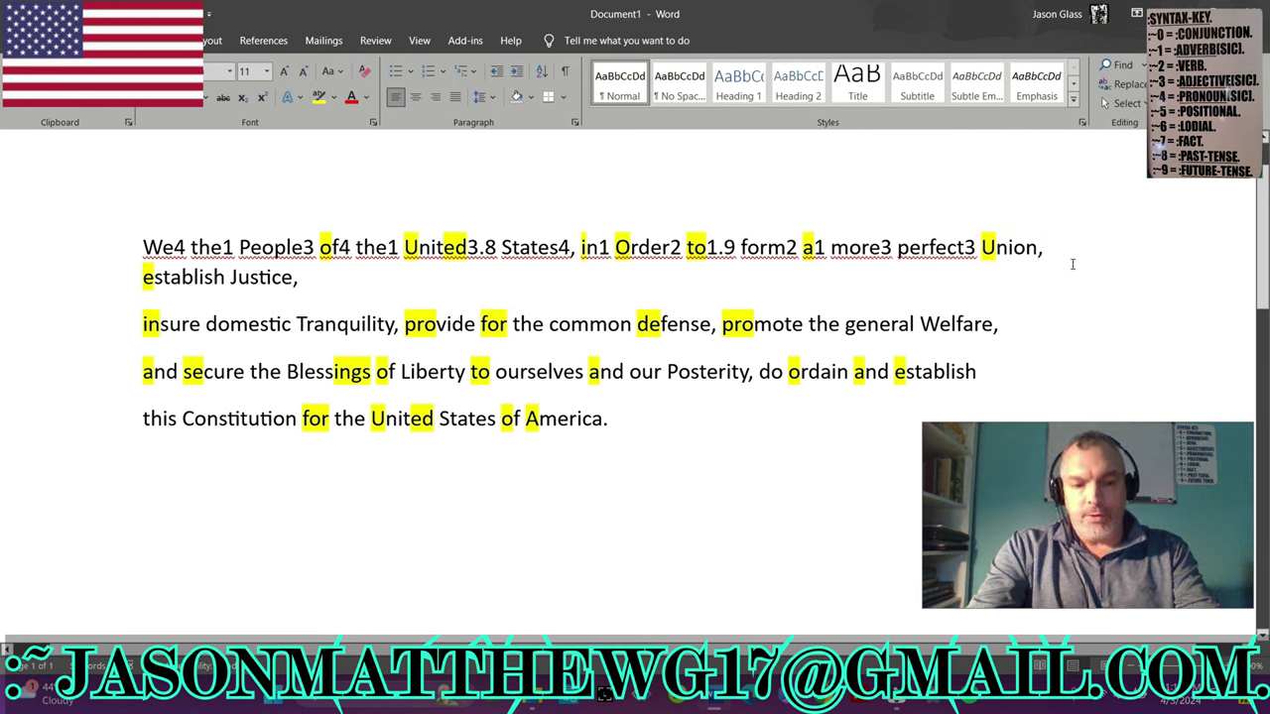
pyautogui.write('4')
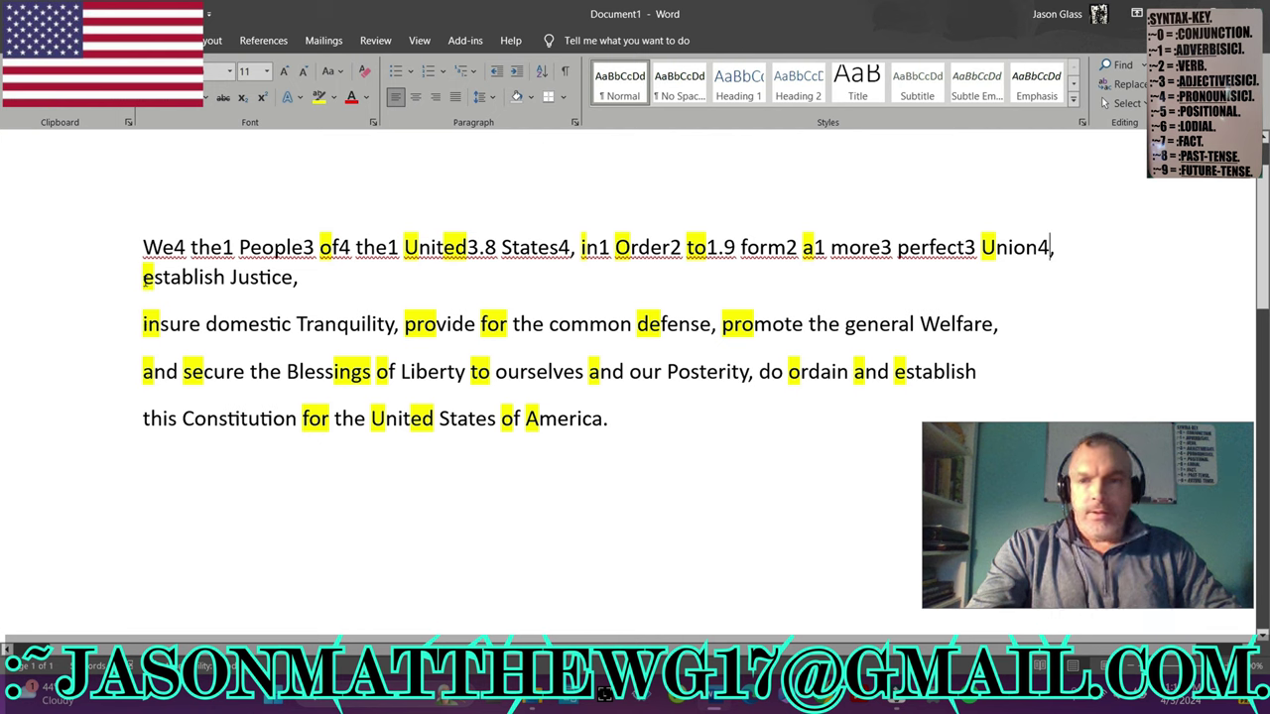
# Tag the phrase as establish3 Justice4
pyautogui.moveTo(144, 280); pyautogui.dragTo(278, 292)
pyautogui.click(278, 290)
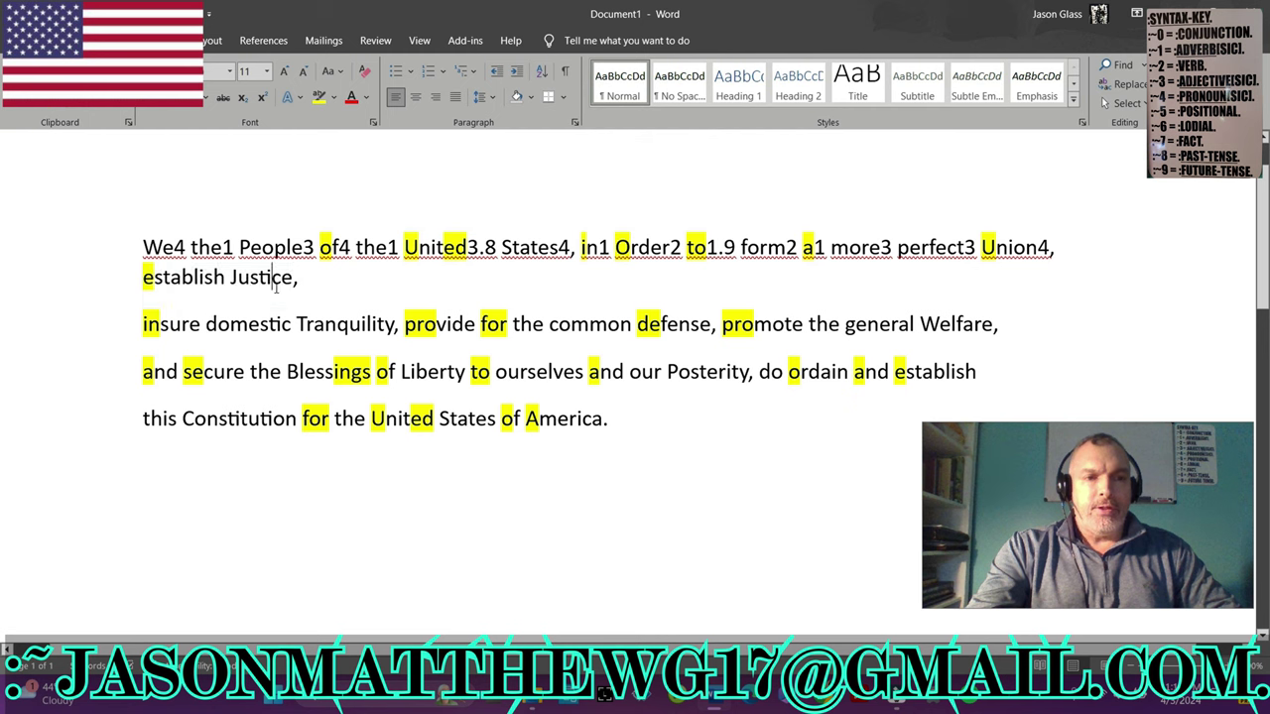
pyautogui.click(226, 279)
pyautogui.write('3')
pyautogui.click(307, 279)
pyautogui.write('4')
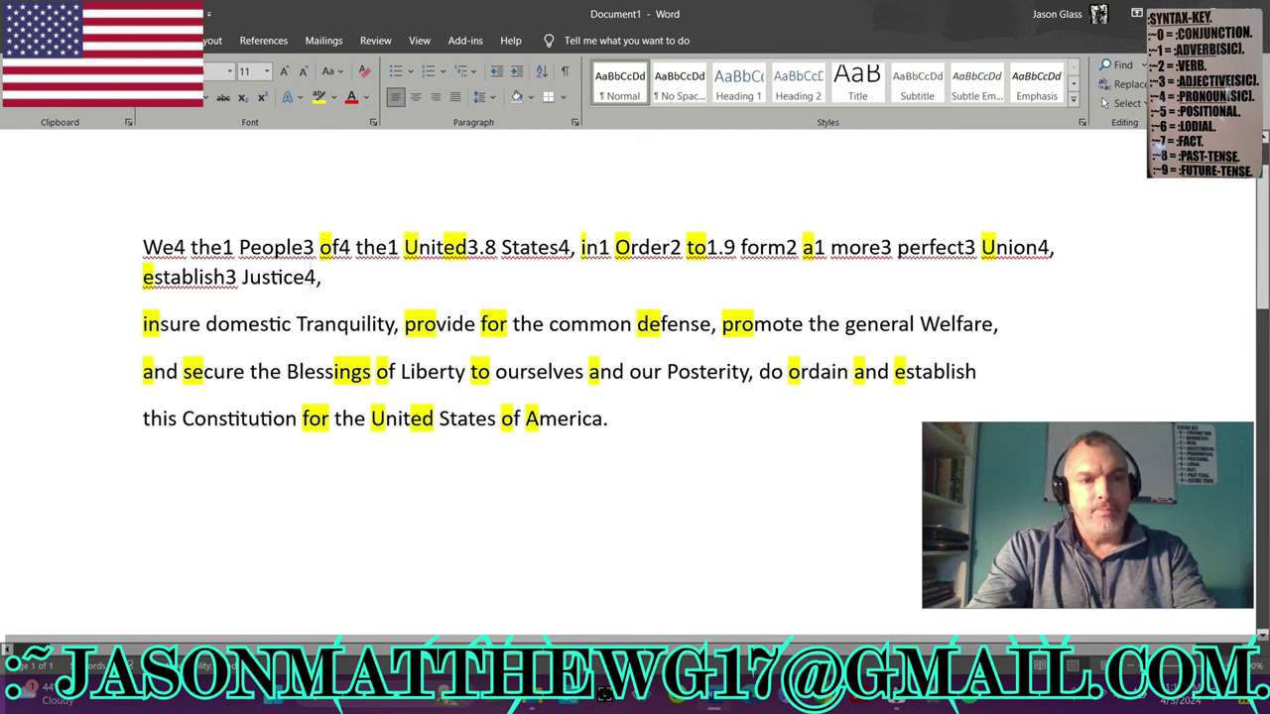
# On the second line, tag the phrase as Insure3 domestic3 Tranquility4
pyautogui.click(268, 335)
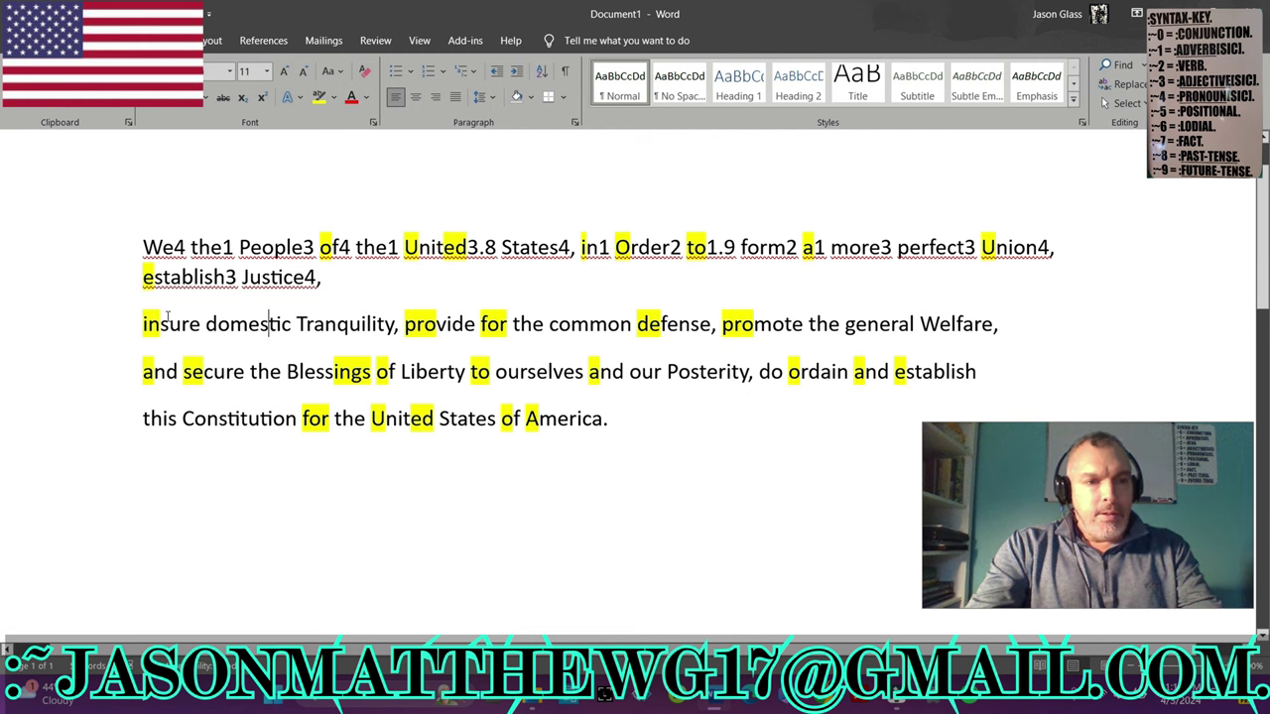
pyautogui.moveTo(142, 324); pyautogui.dragTo(394, 327)
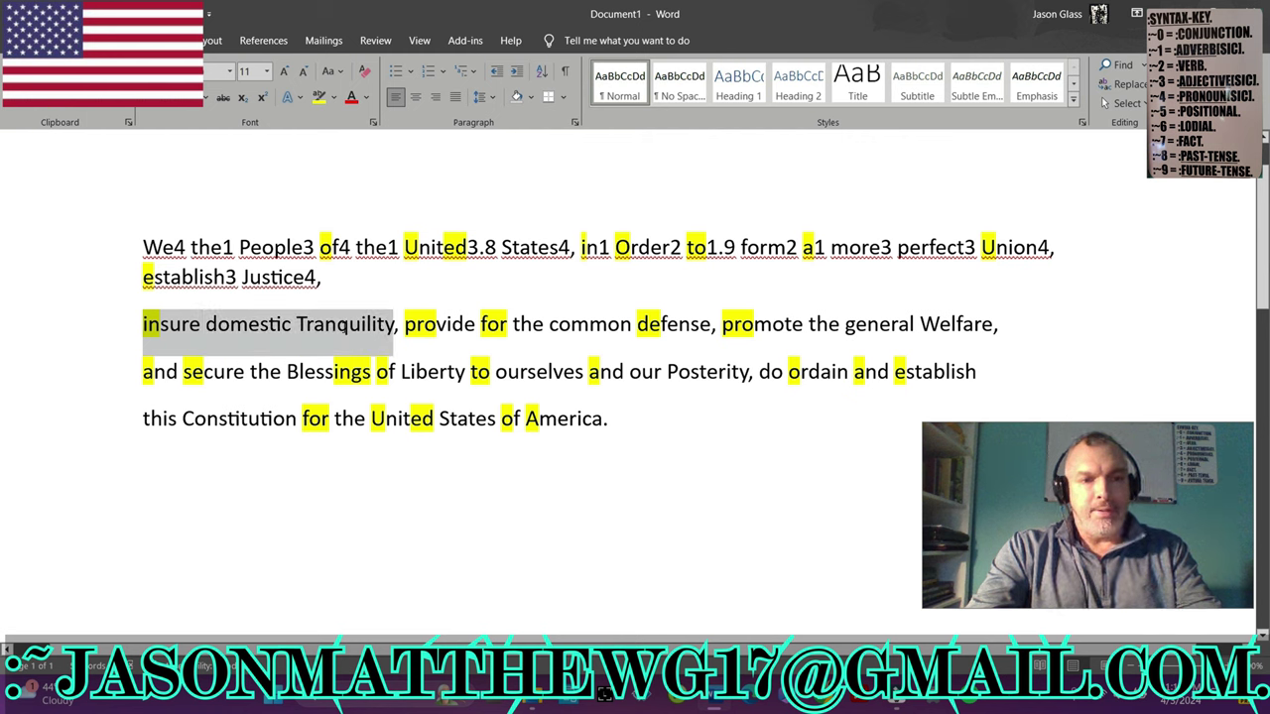
pyautogui.click(350, 327)
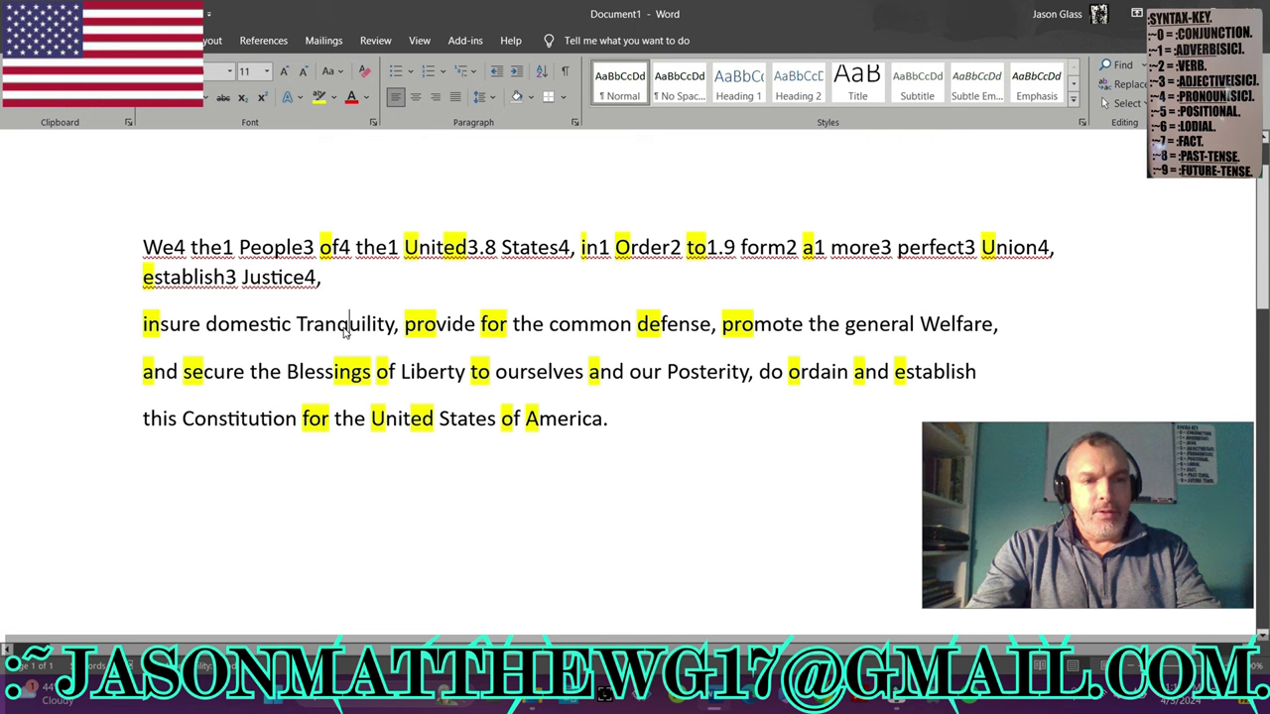
pyautogui.click(203, 327)
pyautogui.write('3')
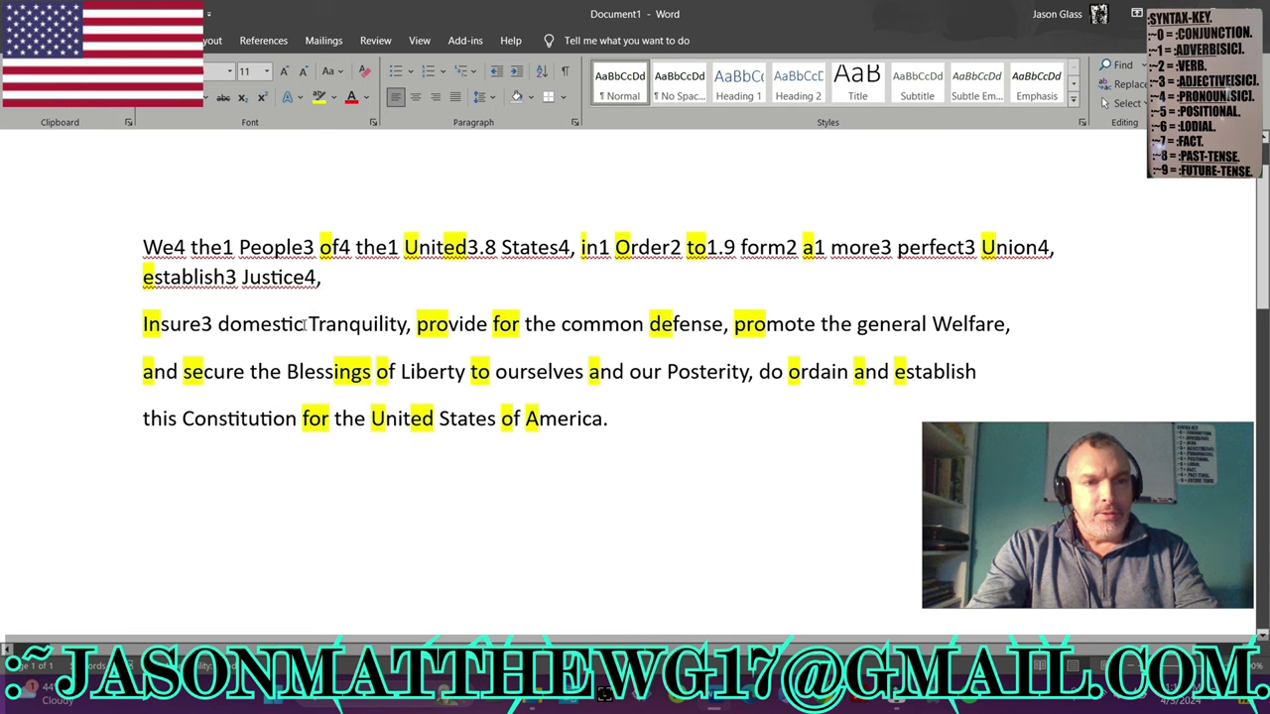
pyautogui.click(305, 324)
pyautogui.write('3')
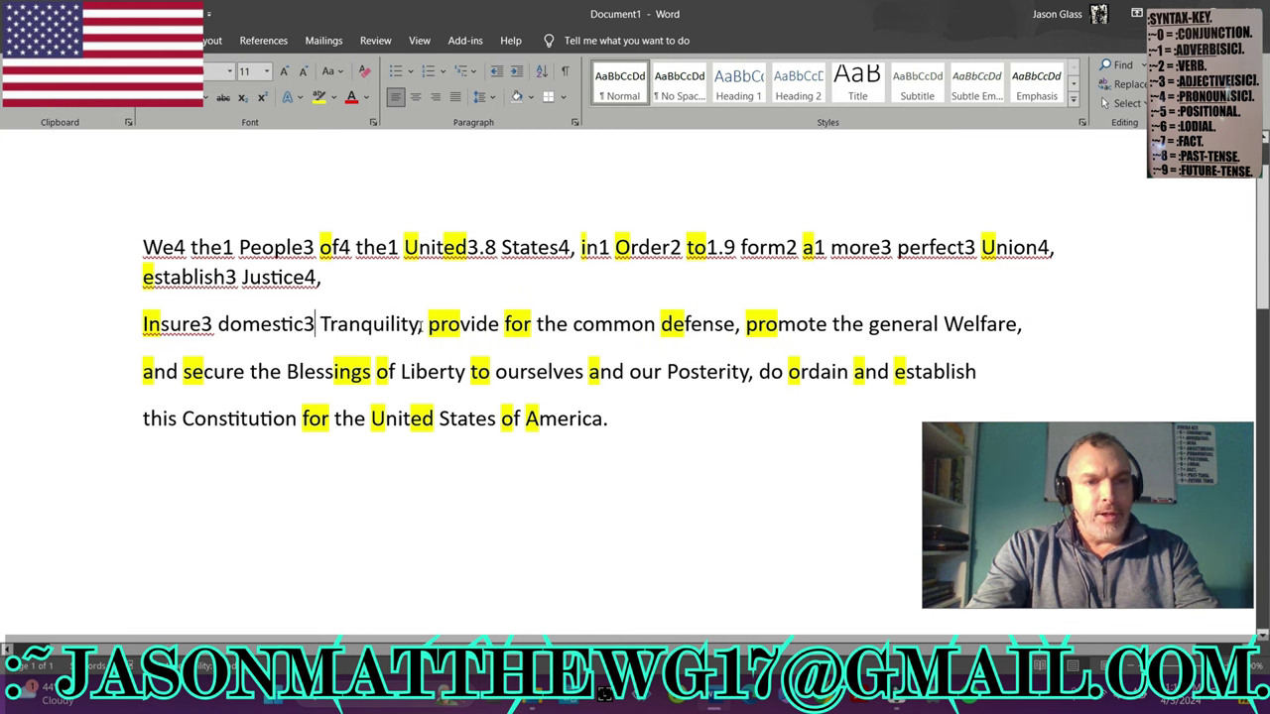
pyautogui.click(421, 326)
pyautogui.write('4')
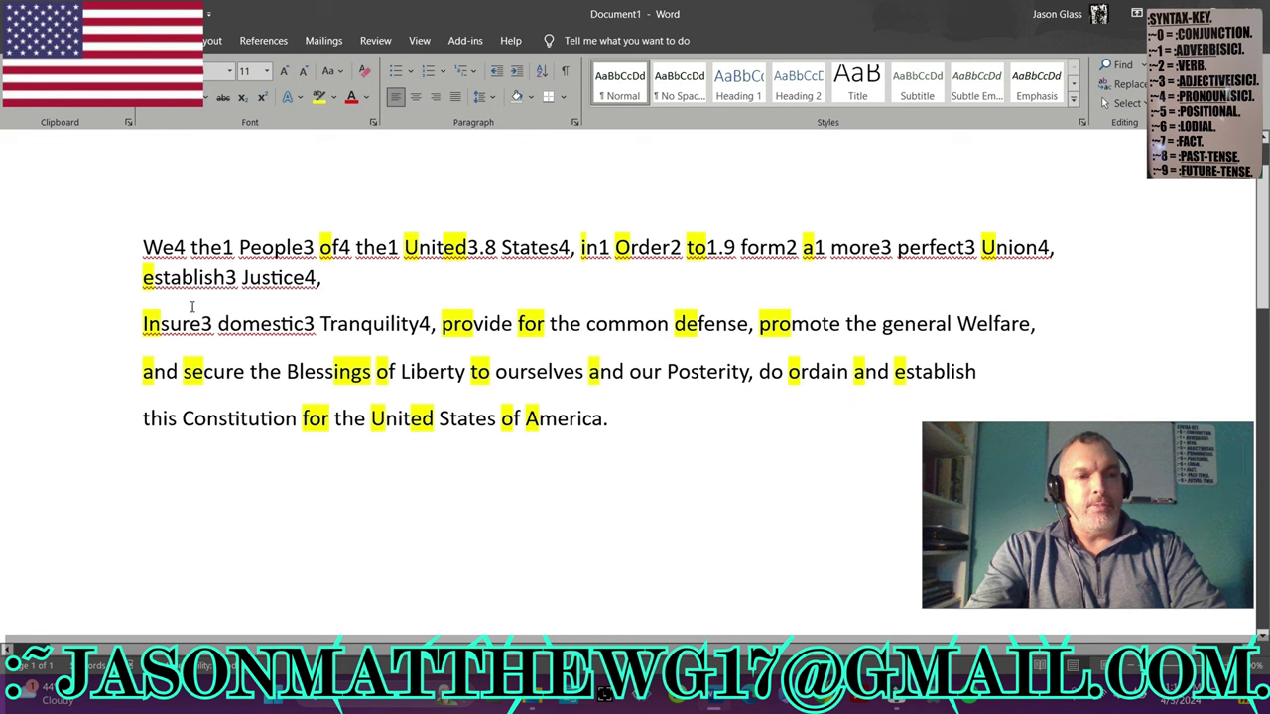